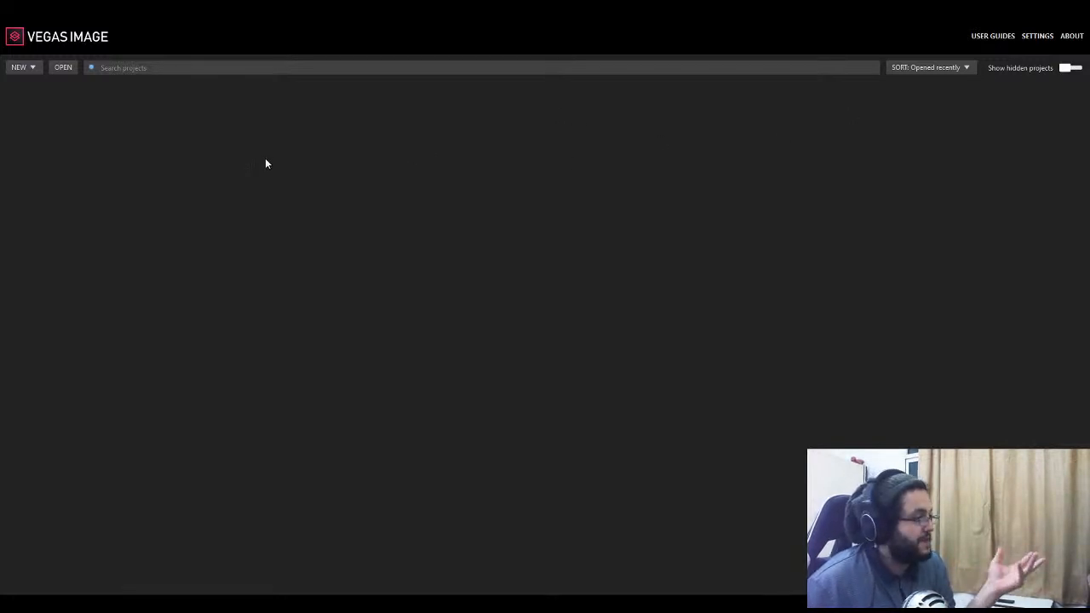
- Show the hidden projects in the project list and hide them again
left_click(1065, 70)
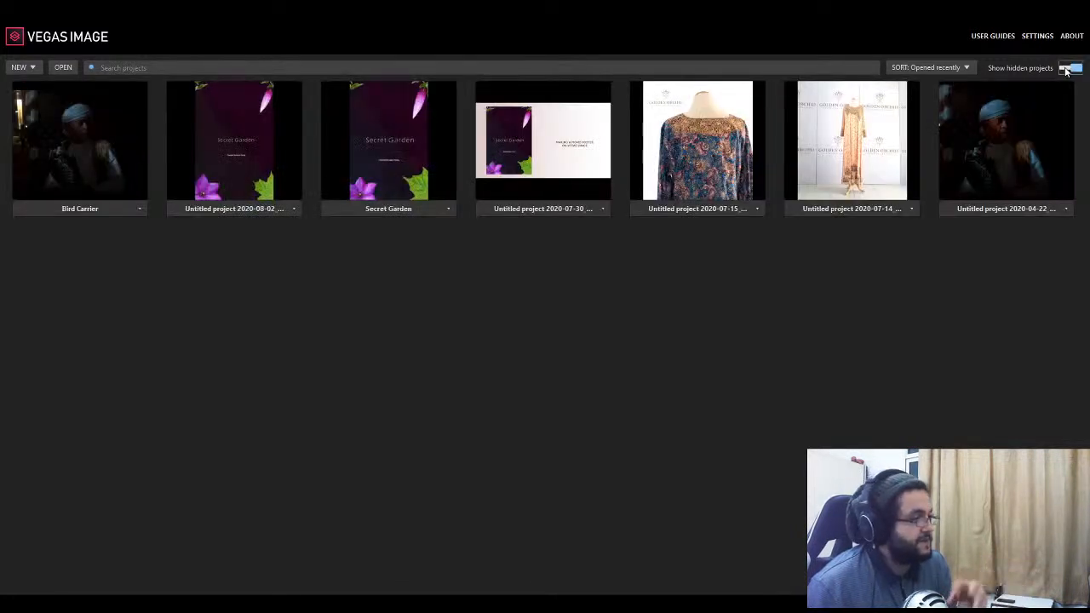
left_click(1065, 70)
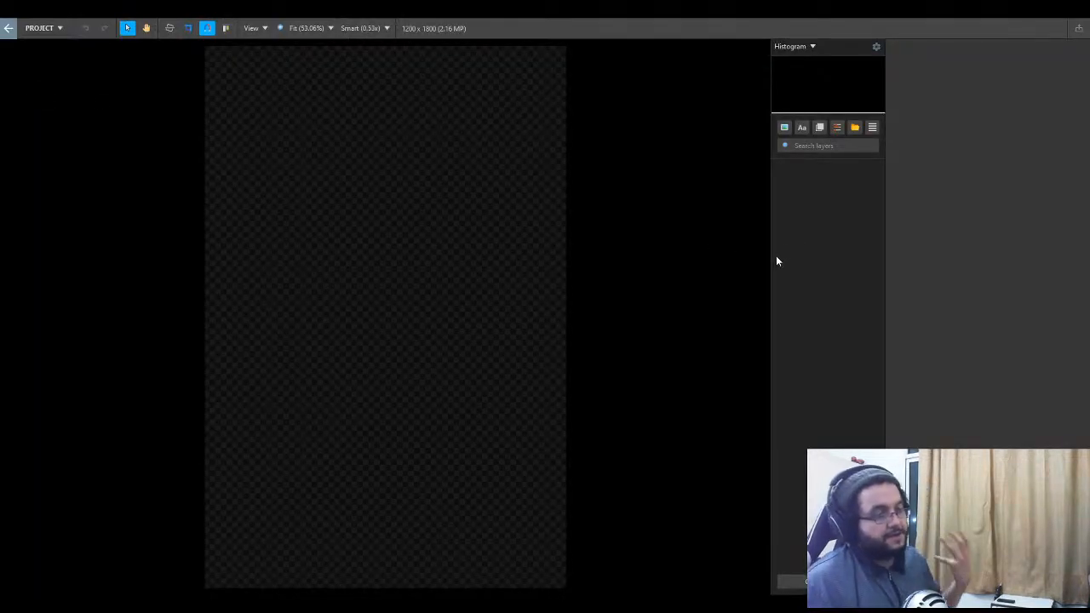
- Widen the layers area, fit the canvas to the full 5472 x 3648 camera photo, and reselect the photo layer
left_click_drag(768, 258, 624, 280)
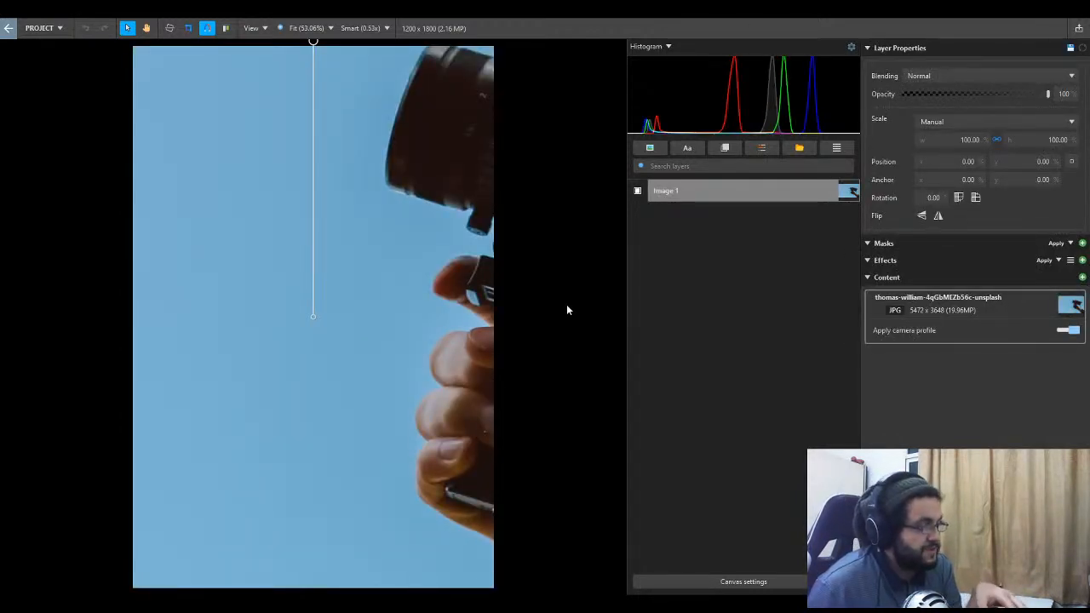
key("ctrl+shift+c")
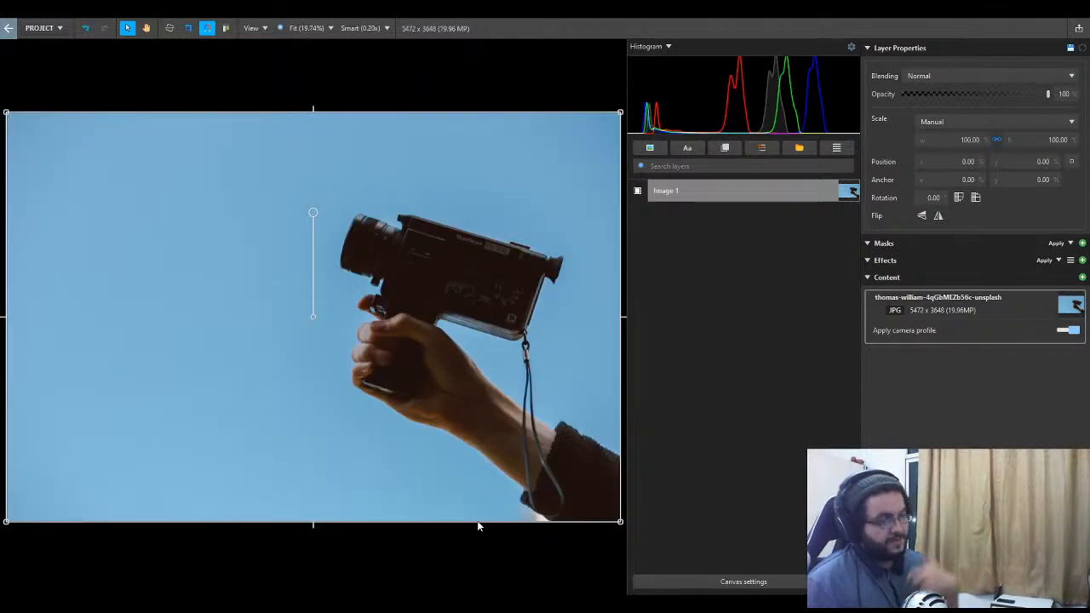
left_click(672, 464)
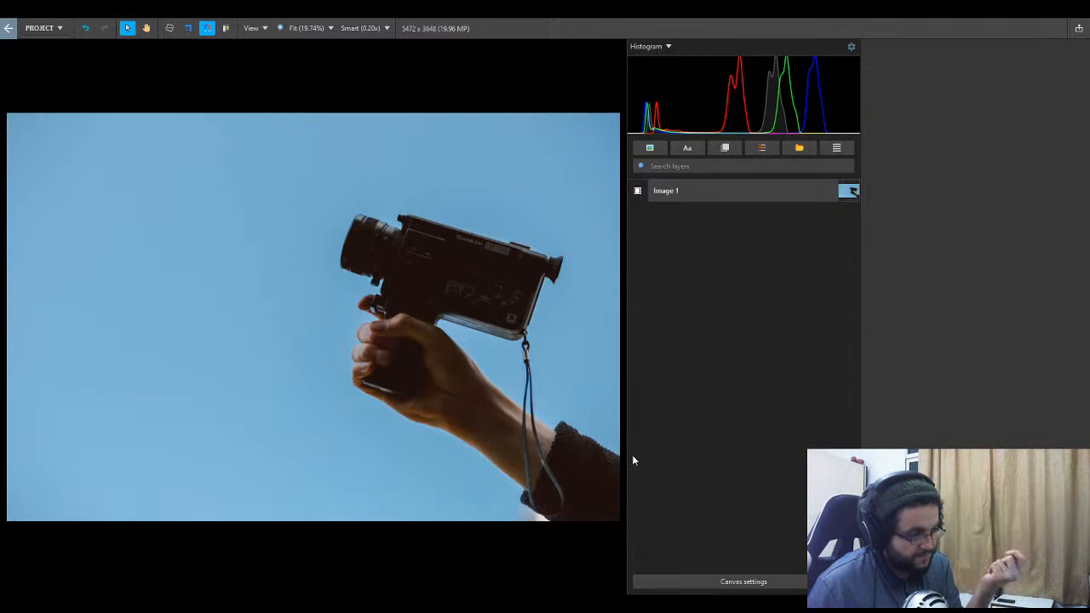
left_click(511, 327)
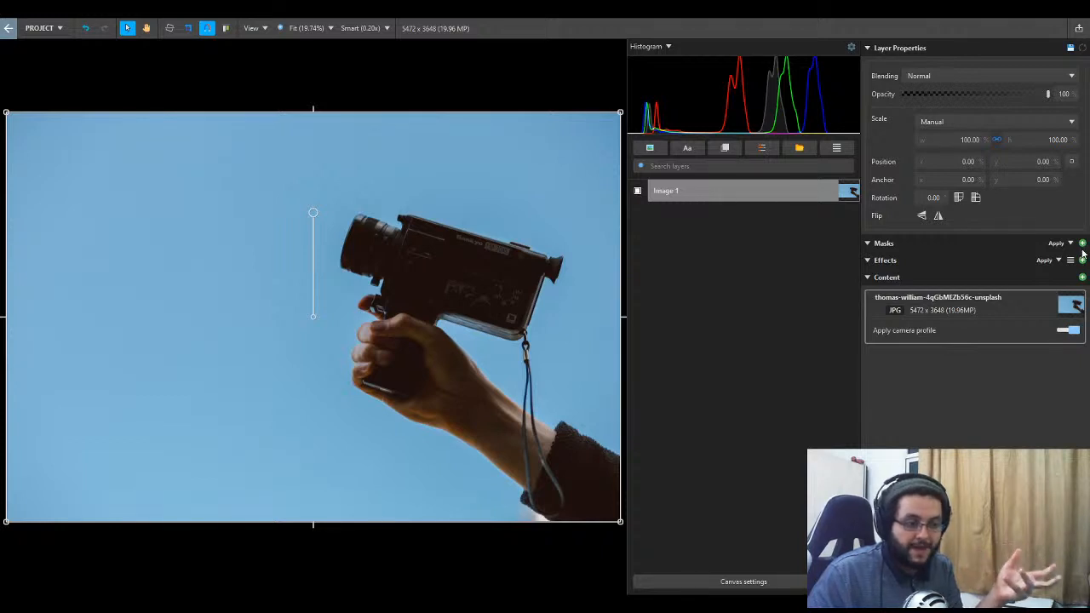
- Try an Area Mask on the camera photo layer and undo it
left_click(1049, 279)
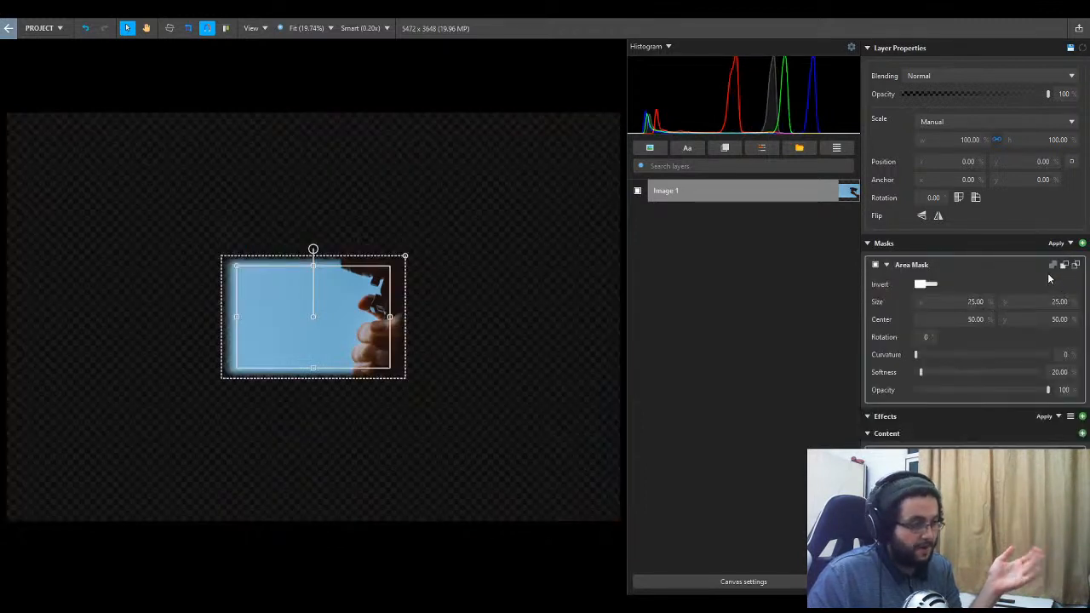
key("ctrl+z")
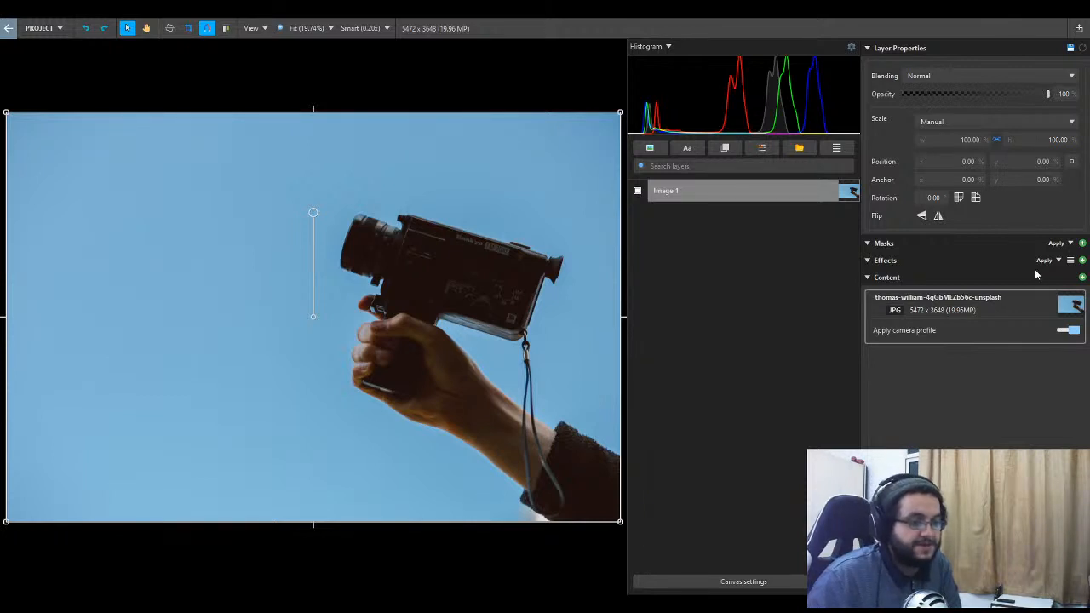
- Add a Vector Mask to the photo layer and trace from the sleeve along the forearm's upper edge to the camera's underside
left_click(1035, 299)
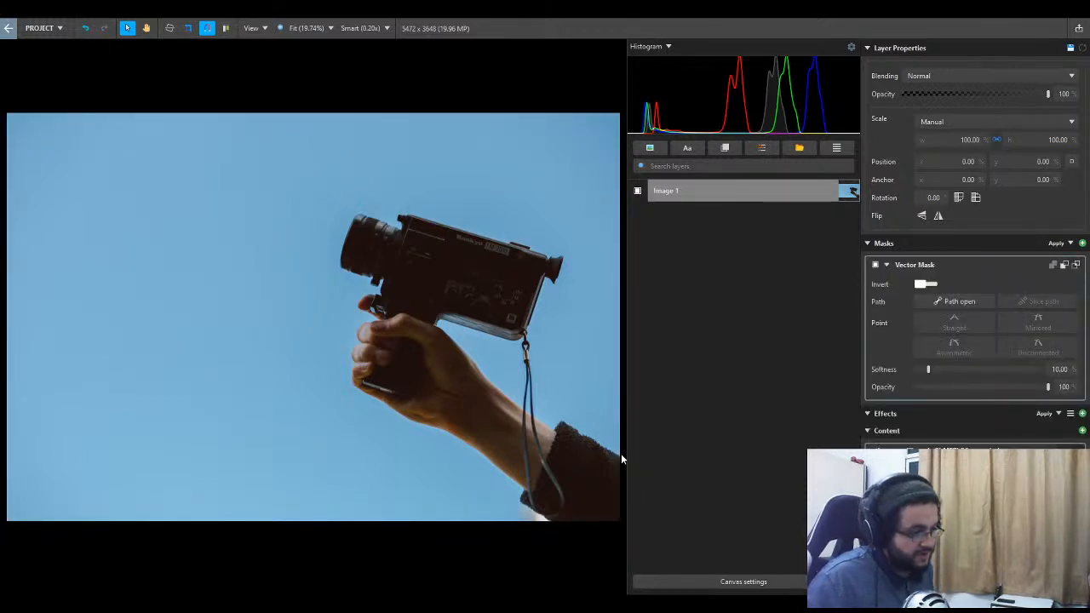
left_click_drag(621, 453, 536, 418)
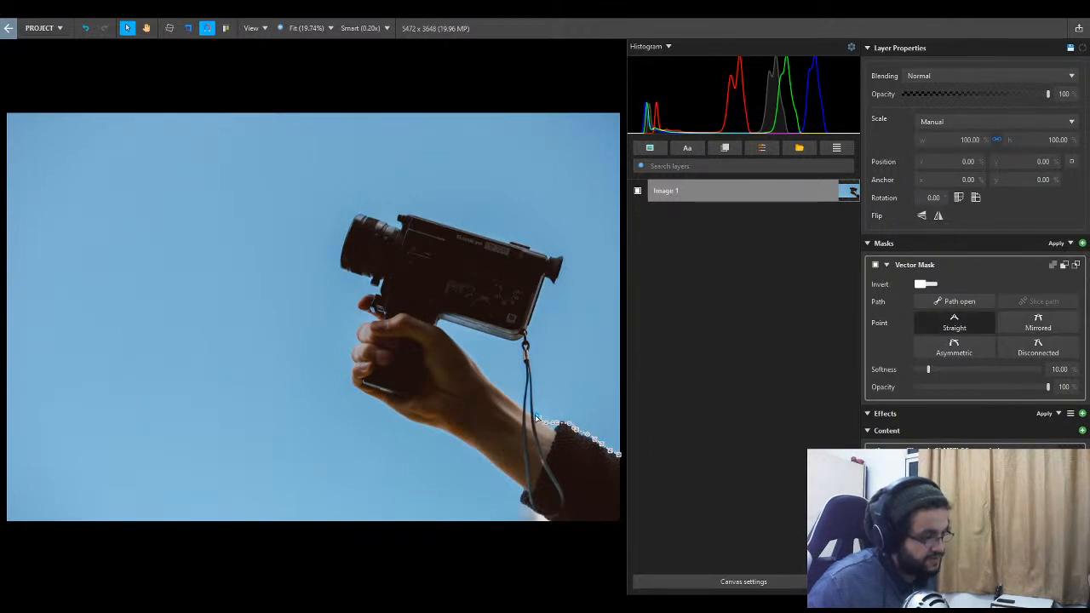
left_click(496, 384)
left_click(478, 365)
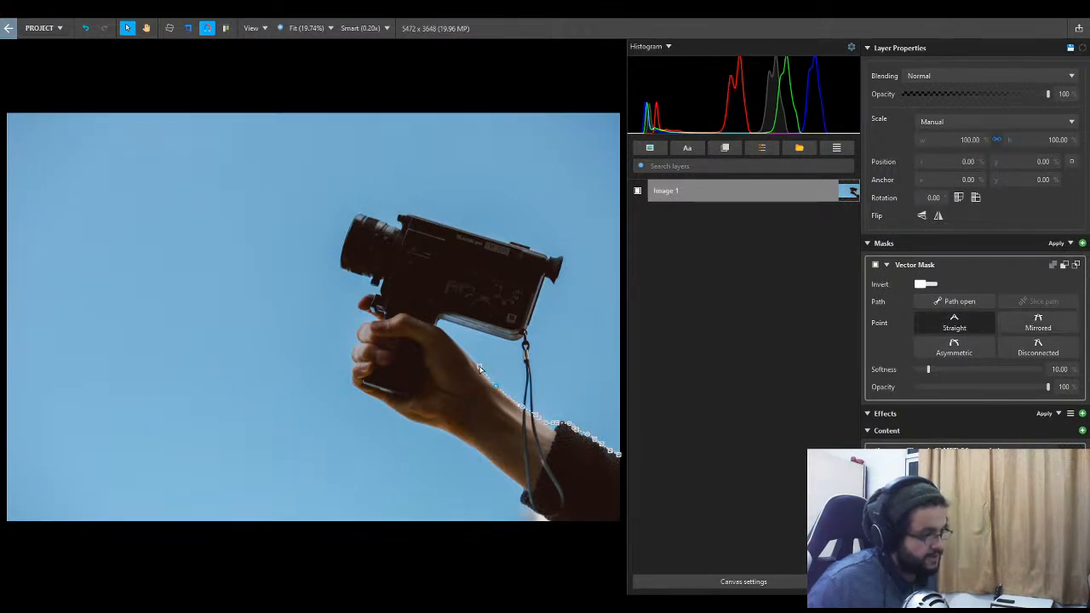
left_click(467, 351)
left_click(443, 329)
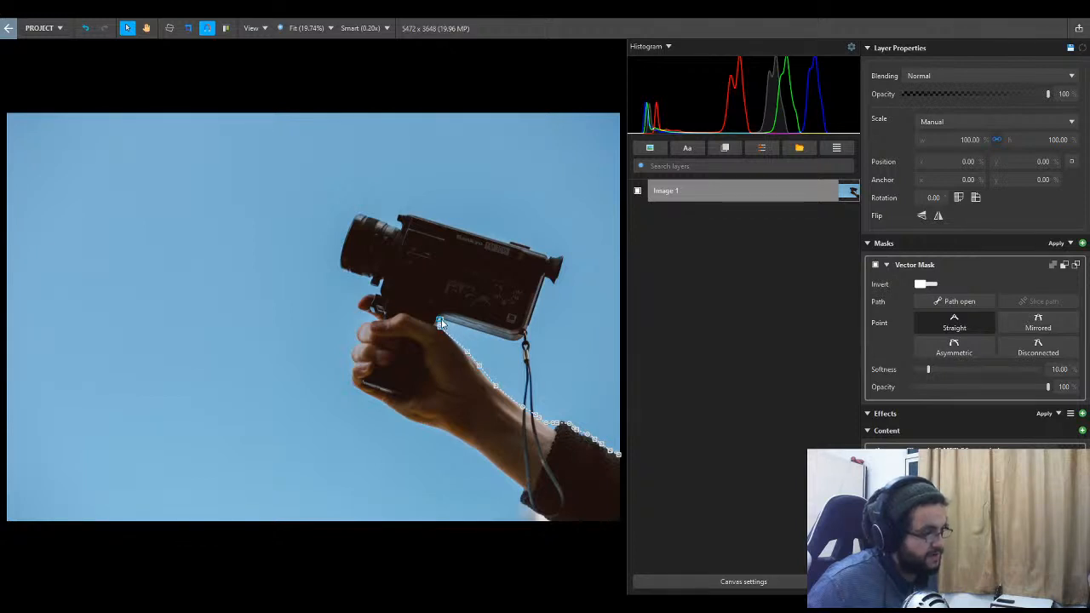
left_click(438, 320)
- Continue the vector mask path along the camera's underside, around the eyepiece, and over its top edge to the lens
left_click(515, 339)
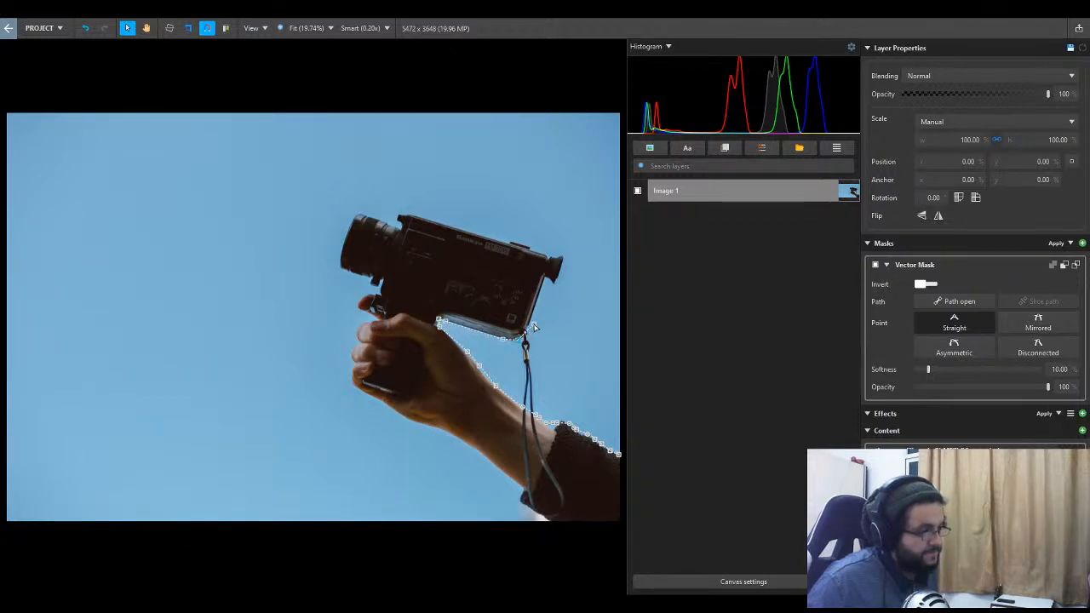
left_click(544, 276)
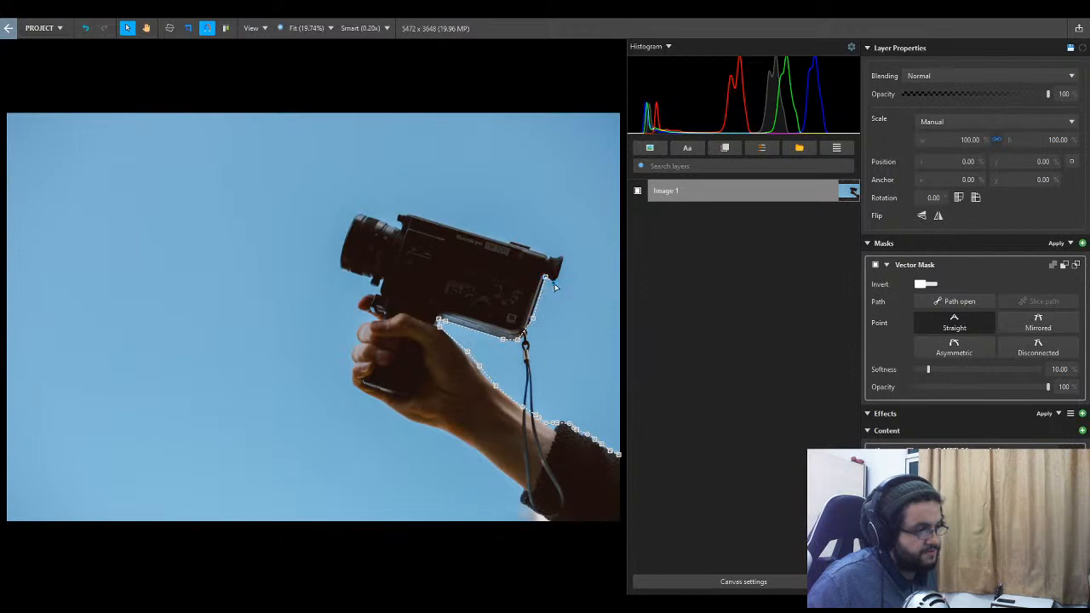
left_click(563, 256)
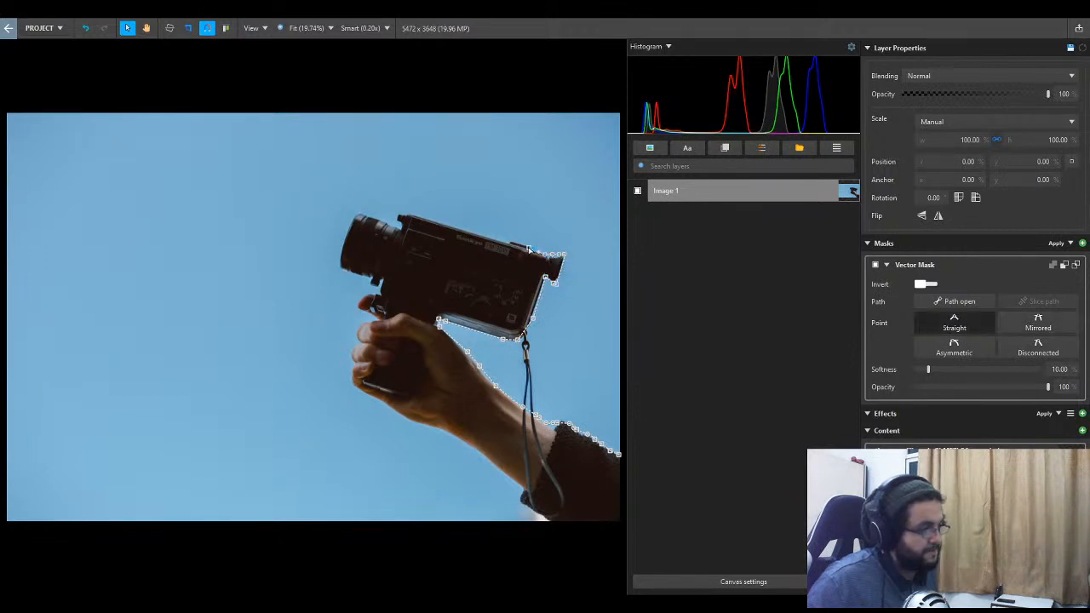
left_click(480, 241)
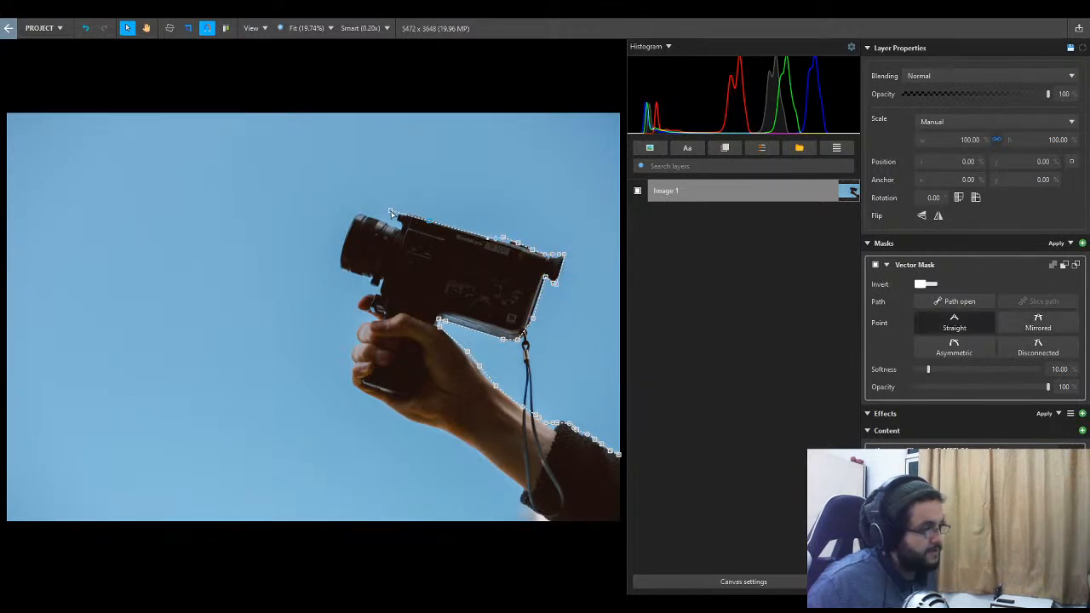
left_click(404, 218)
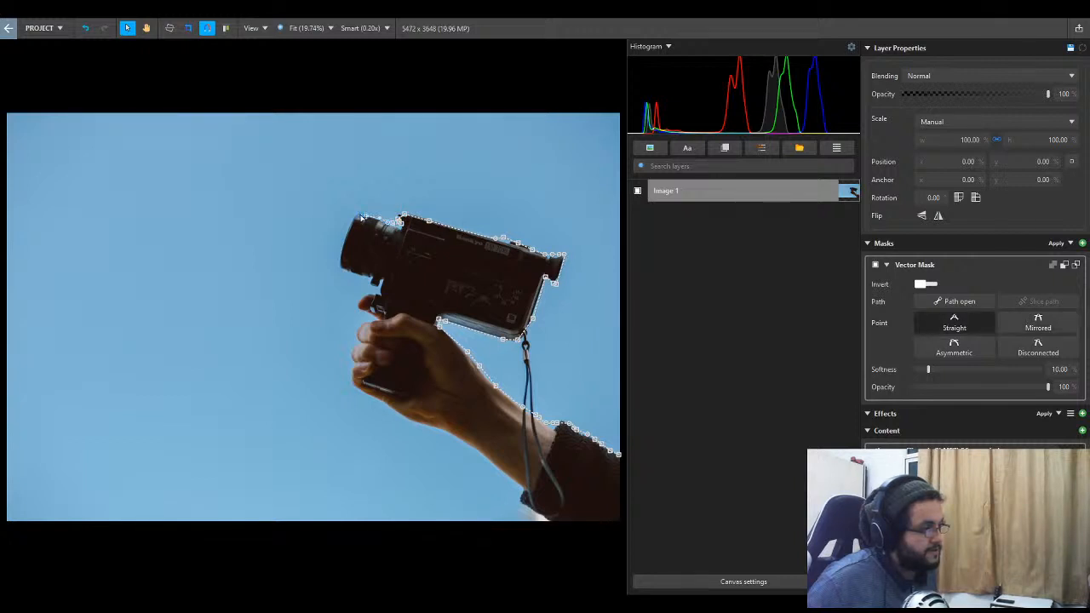
left_click(357, 216)
- Trace the vector mask path around the front of the lens and down along the trigger and fingers
left_click_drag(343, 265, 364, 328)
left_click(370, 283)
left_click(375, 317)
left_click(360, 335)
left_click(354, 347)
left_click_drag(352, 368, 350, 380)
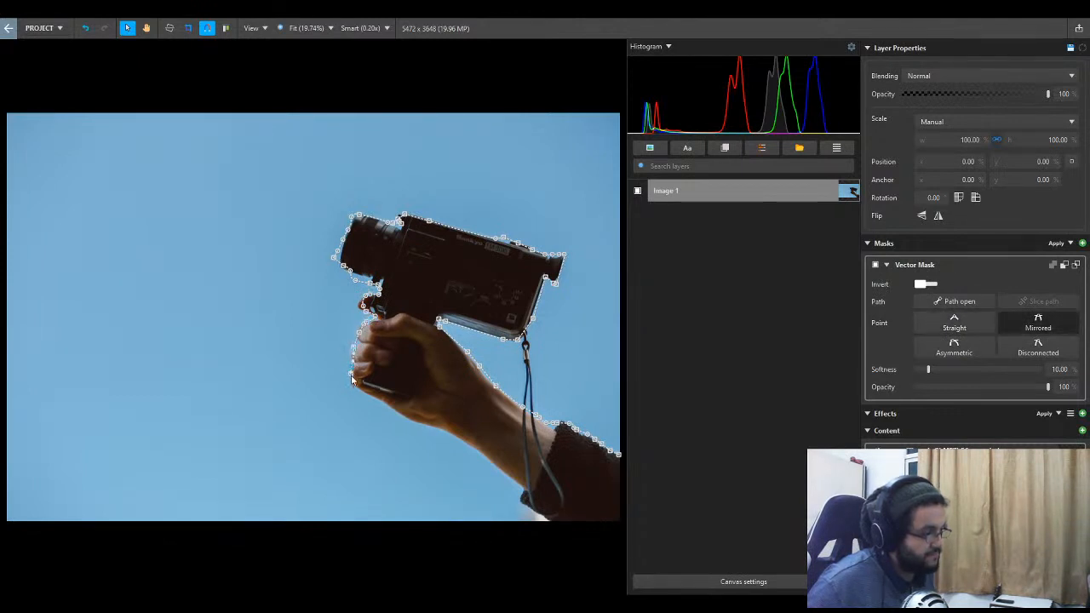
left_click(351, 390)
- Trace the underside of the arm, run the path outside the canvas below the sleeve, and close it at the starting point
left_click_drag(393, 415, 416, 429)
left_click(444, 446)
left_click_drag(488, 466, 543, 520)
left_click(525, 502)
left_click(558, 527)
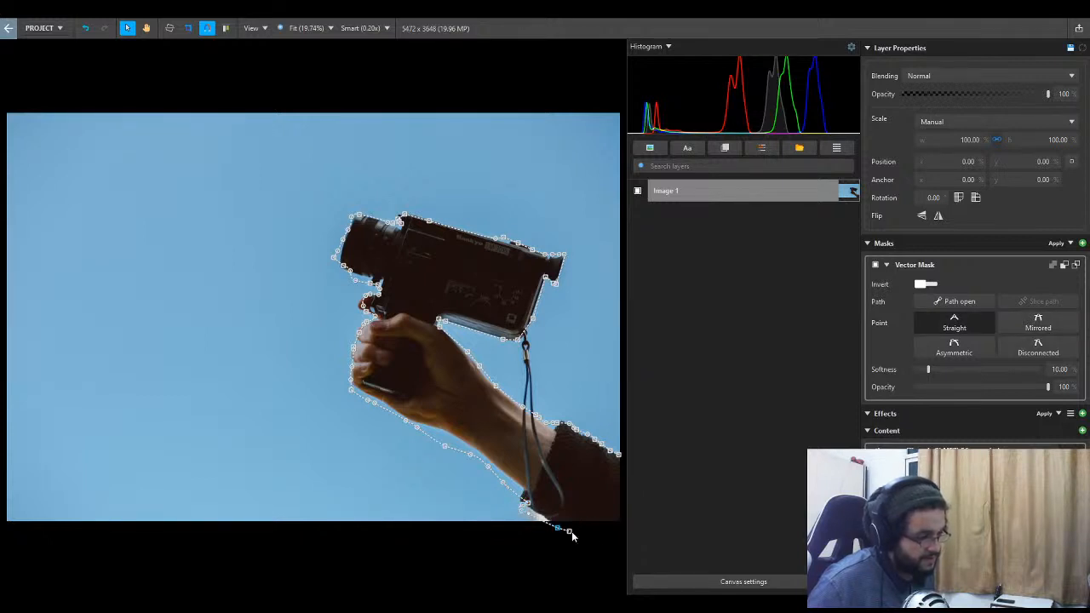
left_click(609, 543)
left_click(624, 458)
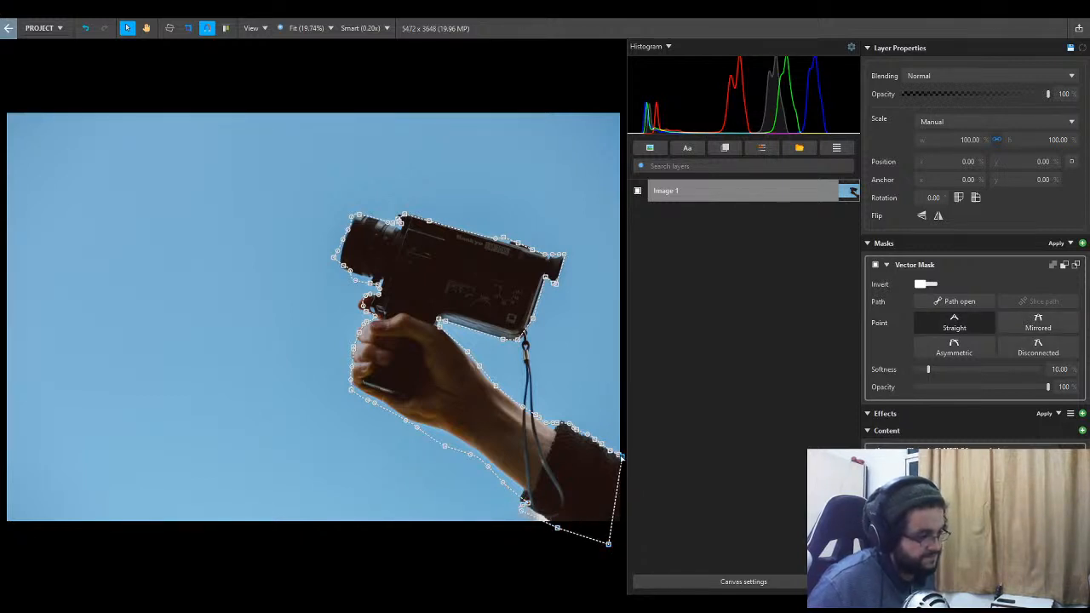
left_click(621, 456)
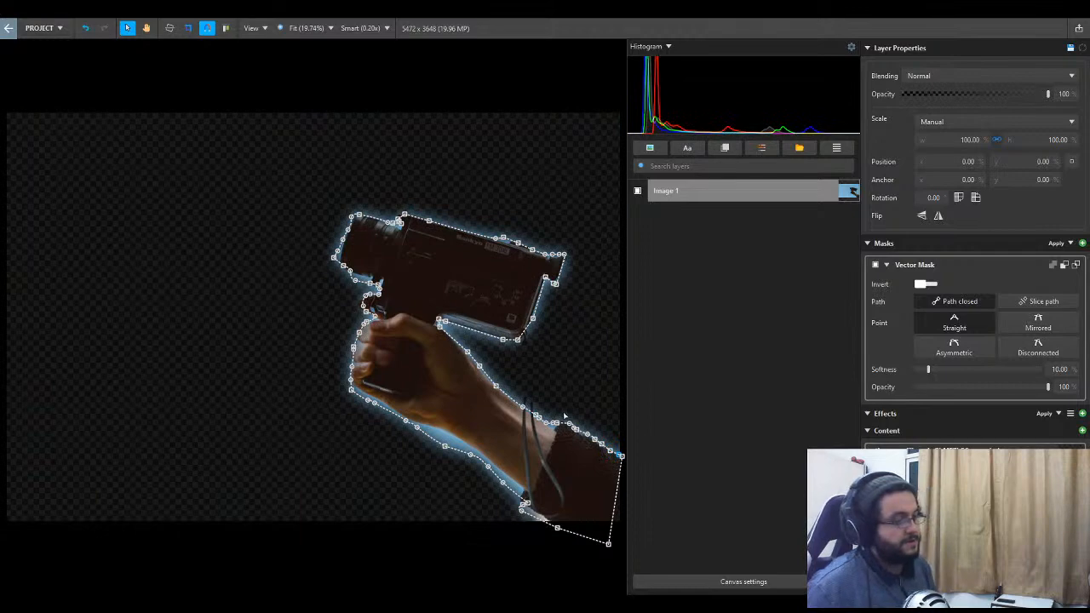
- Add a second Vector Mask combined with the first and trace a closed path around the wrist strap between the camera and forearm
scroll(581, 408, "down", 2)
scroll(580, 407, "up", 3)
scroll(581, 407, "down", 1)
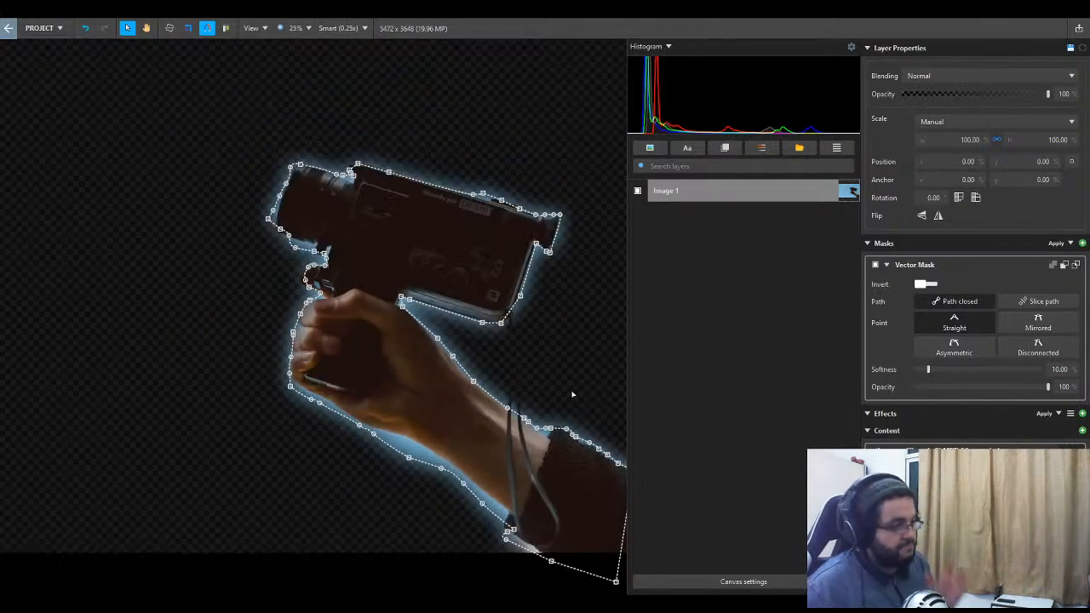
left_click_drag(572, 349, 463, 395)
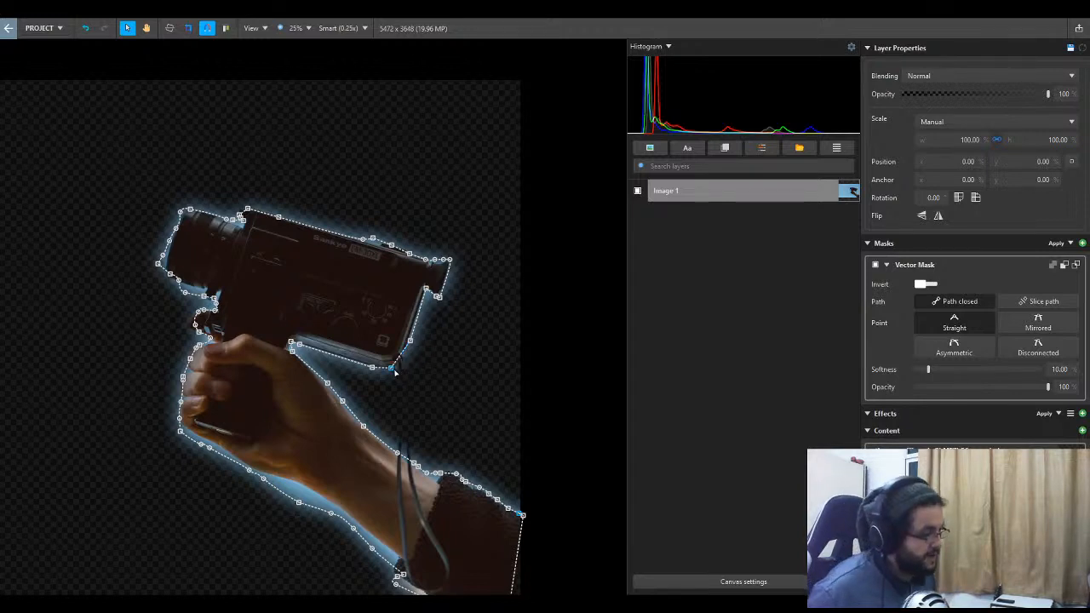
mouse_move(393, 369)
left_mouse_down()
mouse_move(416, 383)
mouse_move(404, 387)
mouse_move(398, 363)
mouse_move(397, 386)
mouse_move(396, 368)
left_mouse_up()
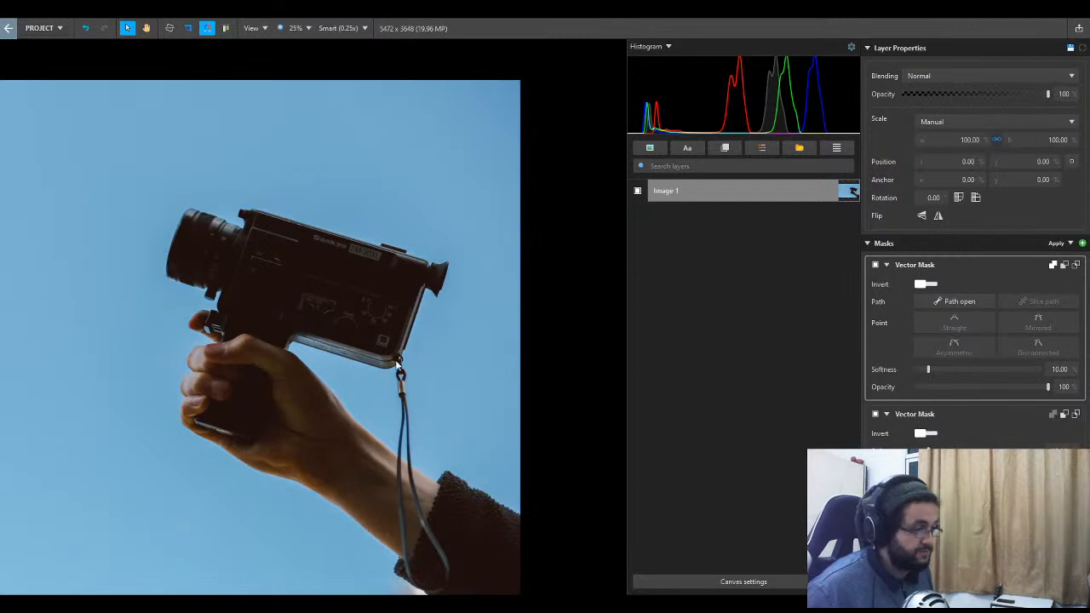
left_click_drag(397, 364, 394, 396)
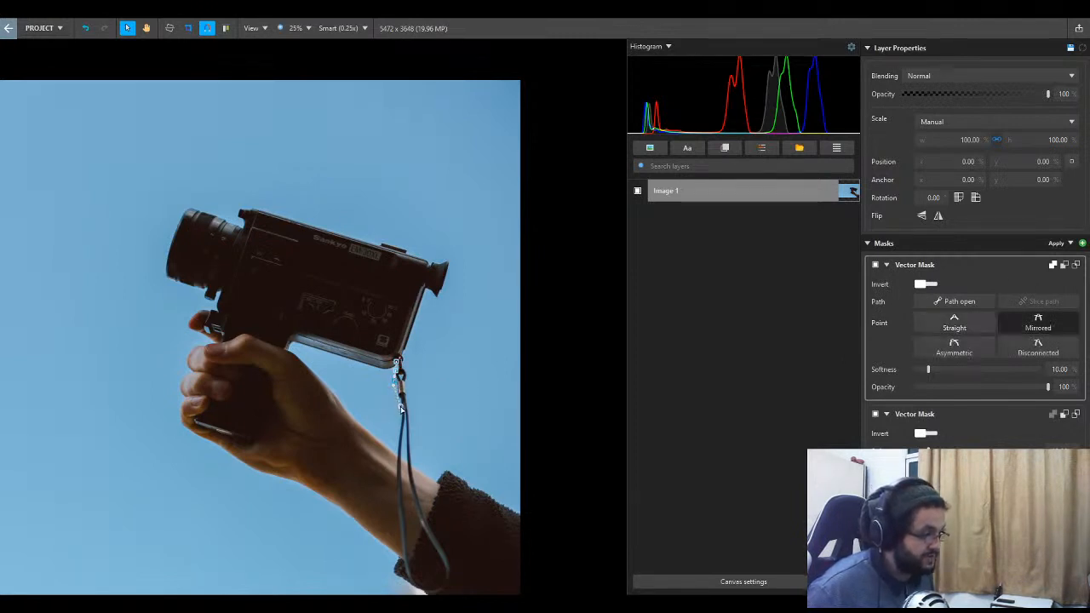
left_click(401, 406)
left_click(398, 432)
left_click(396, 451)
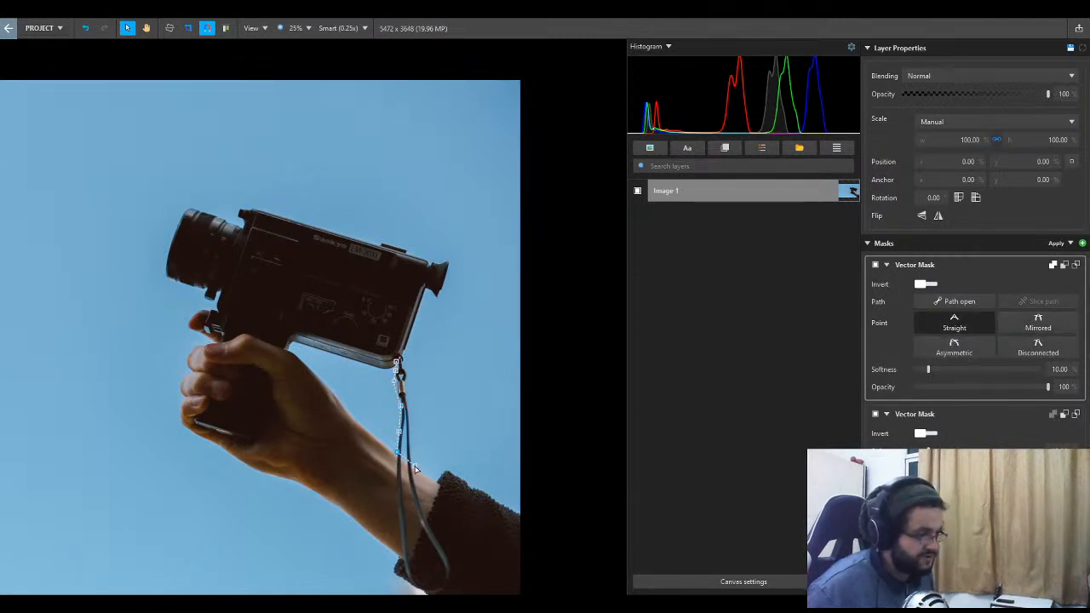
left_click(415, 466)
left_click(412, 408)
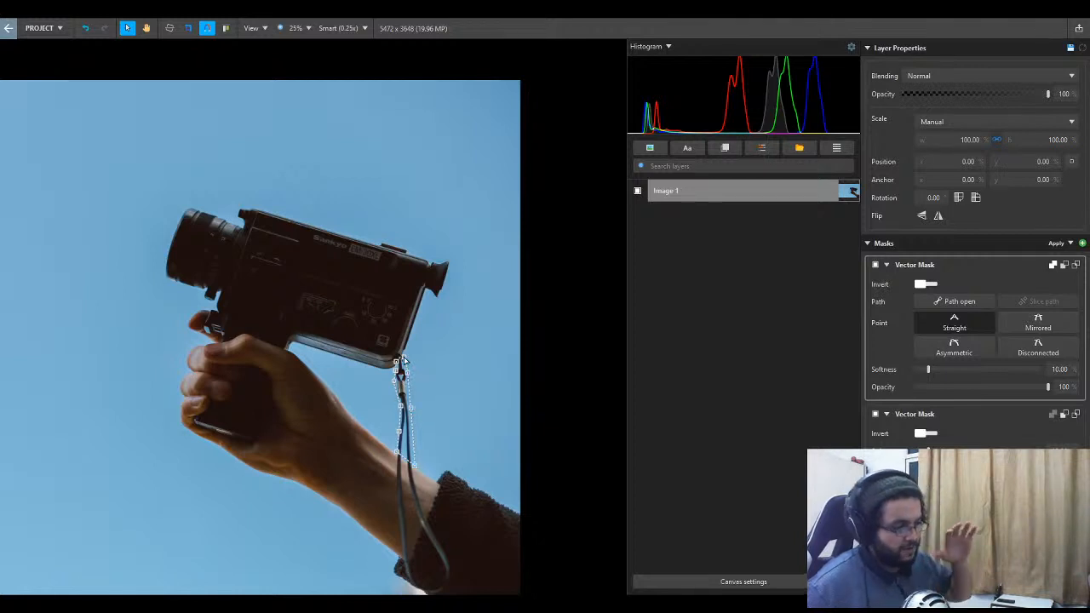
left_click(400, 361)
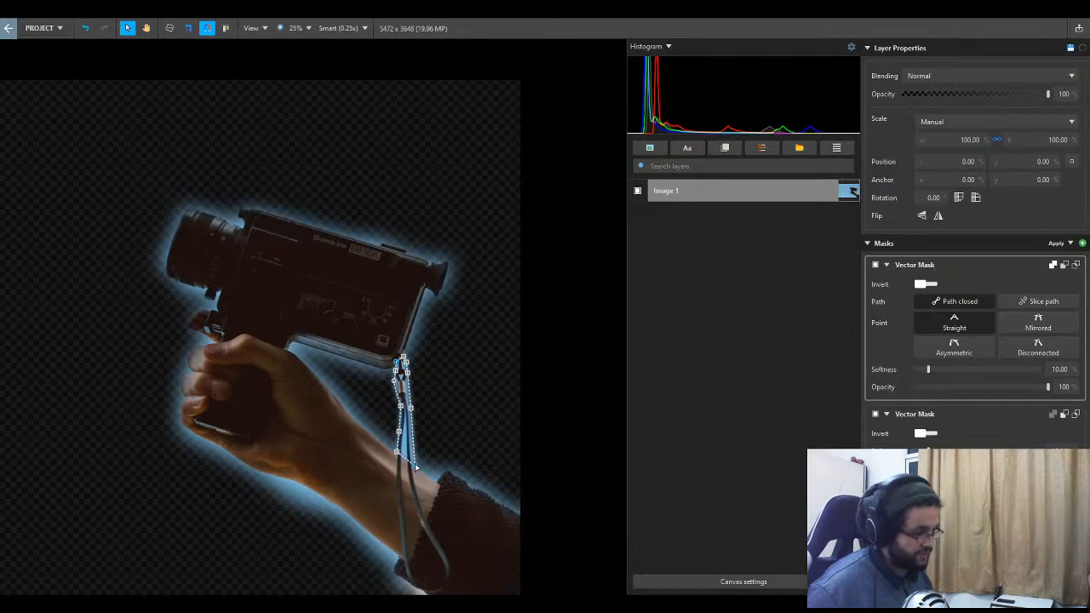
- Inspect the masked cut-out of the hand, camera and strap without the mask outlines
scroll(523, 438, "down", 1)
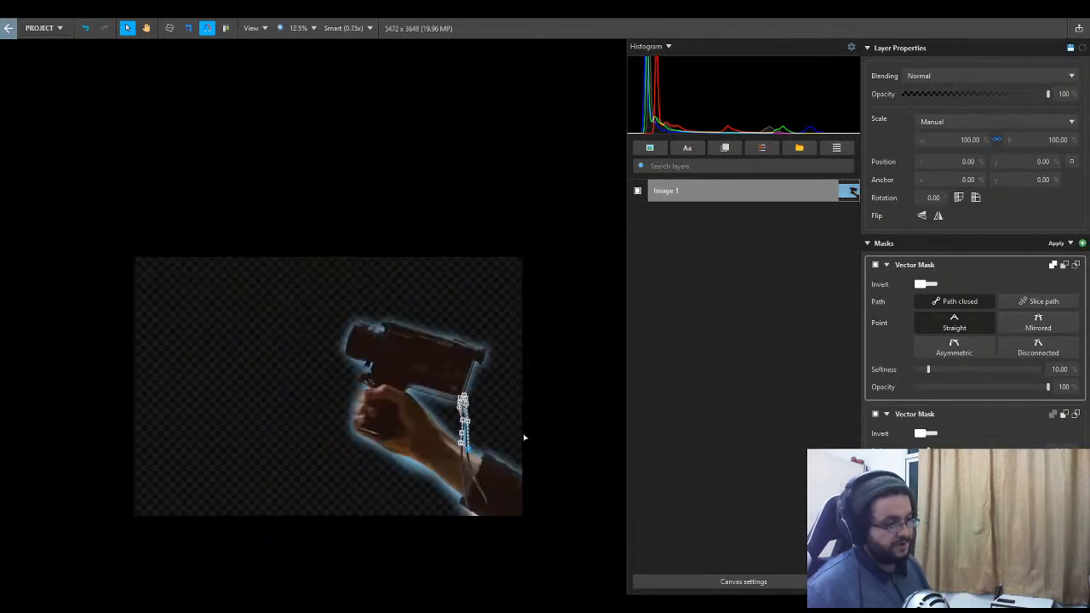
scroll(479, 434, "up", 1)
left_click(676, 401)
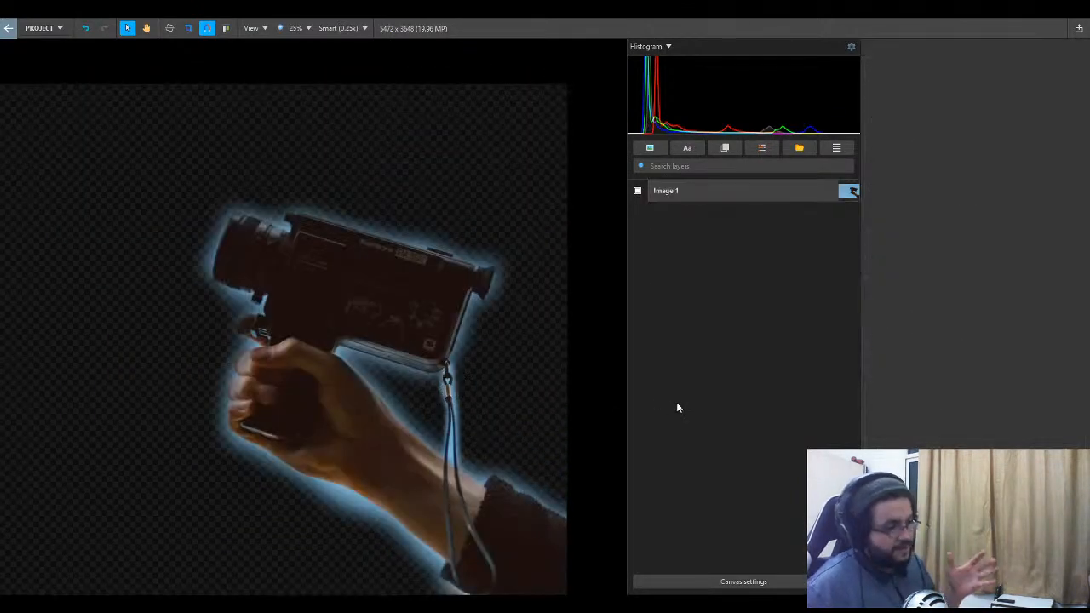
- Disable both vector masks on the photo layer and delete them
left_click(737, 193)
left_click(975, 279)
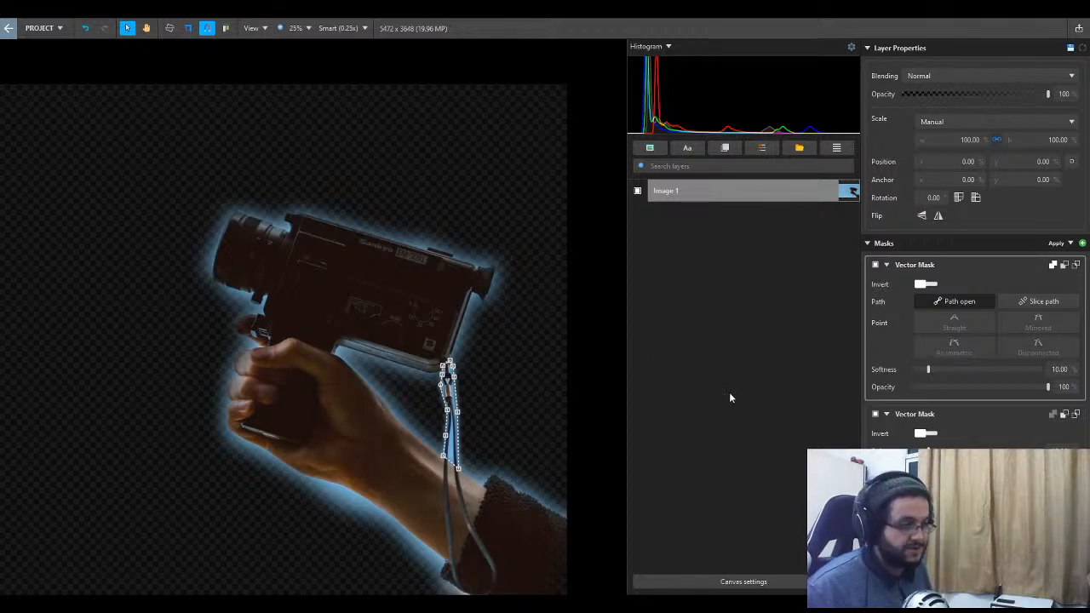
left_click(887, 265)
left_click(886, 288)
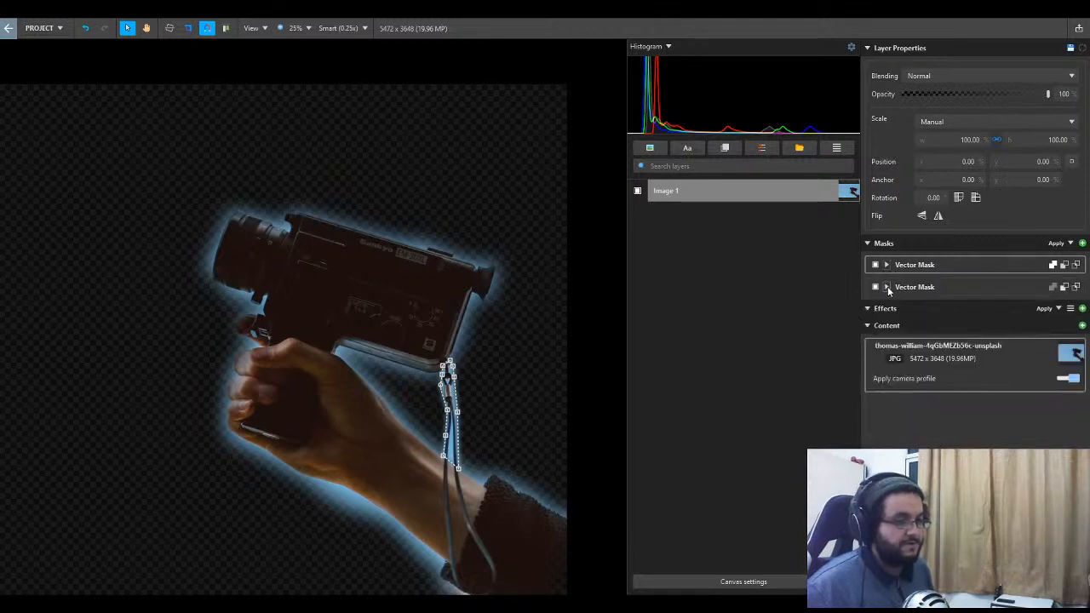
left_click(875, 286)
left_click(877, 267)
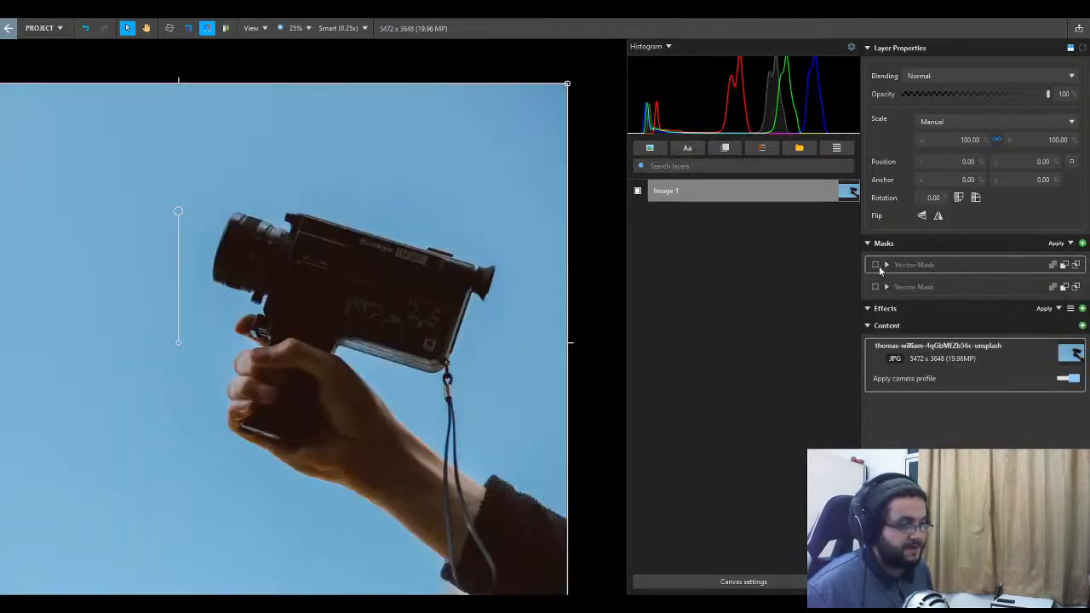
key("Delete")
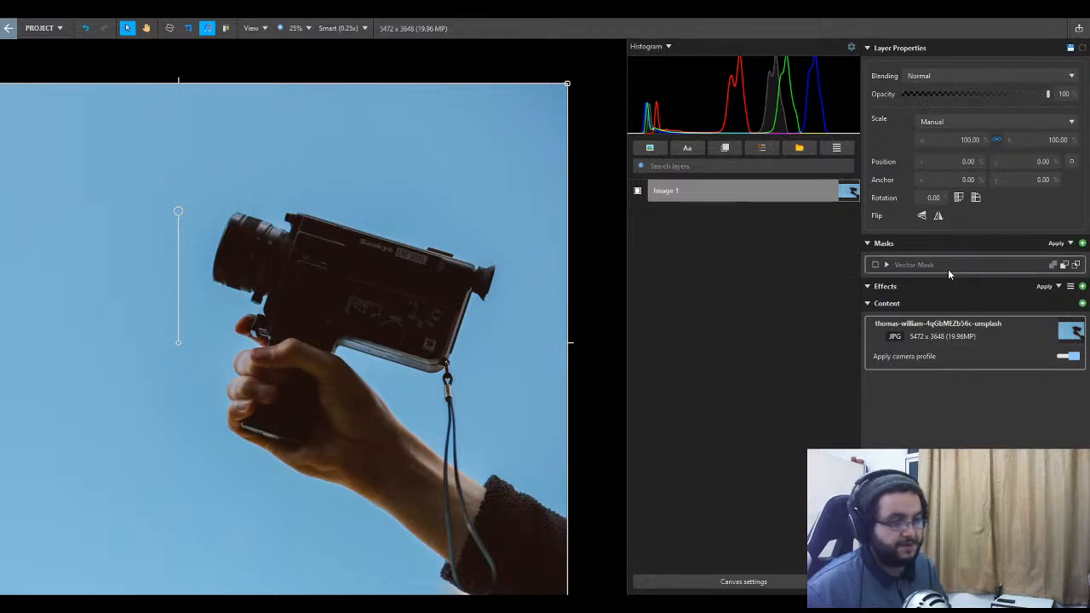
key("Delete")
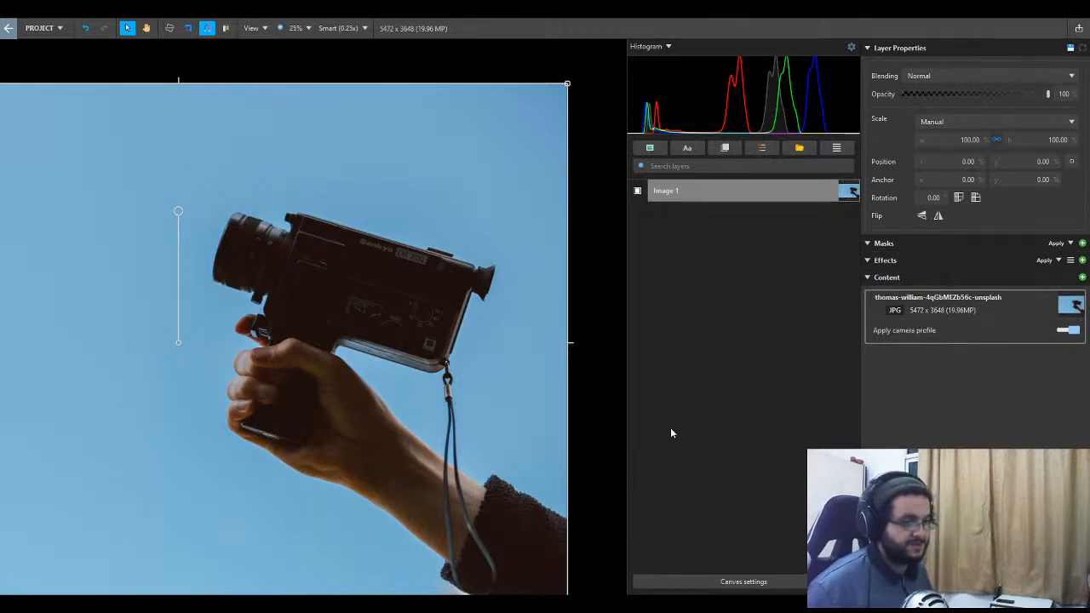
- Add a Clarity effect to the camera photo layer and set its Amount and Structure to 100%
scroll(564, 471, "down", 1)
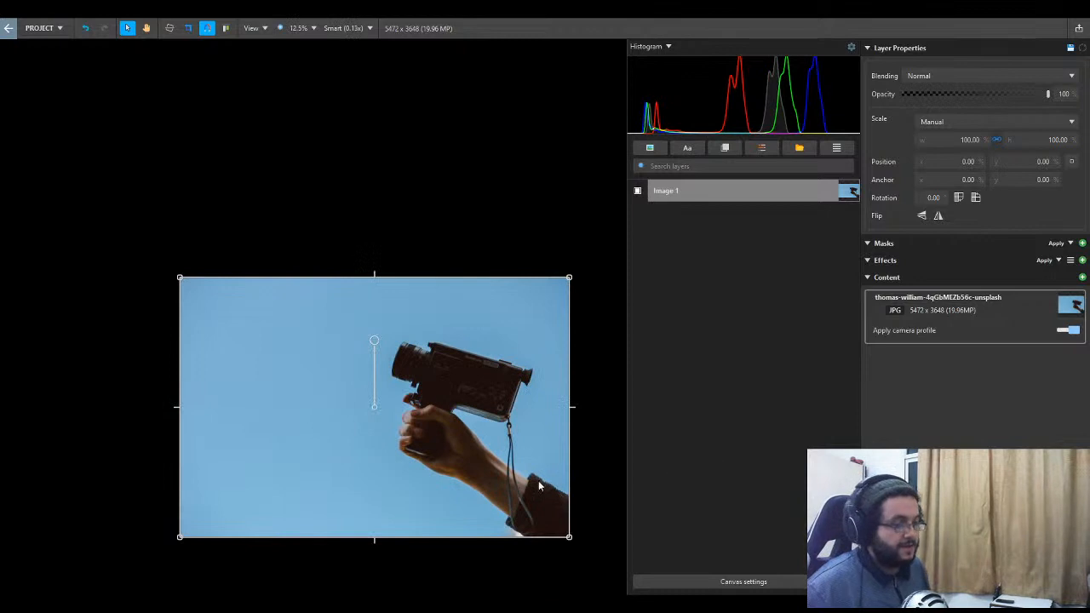
scroll(538, 486, "up", 1)
scroll(537, 480, "down", 1)
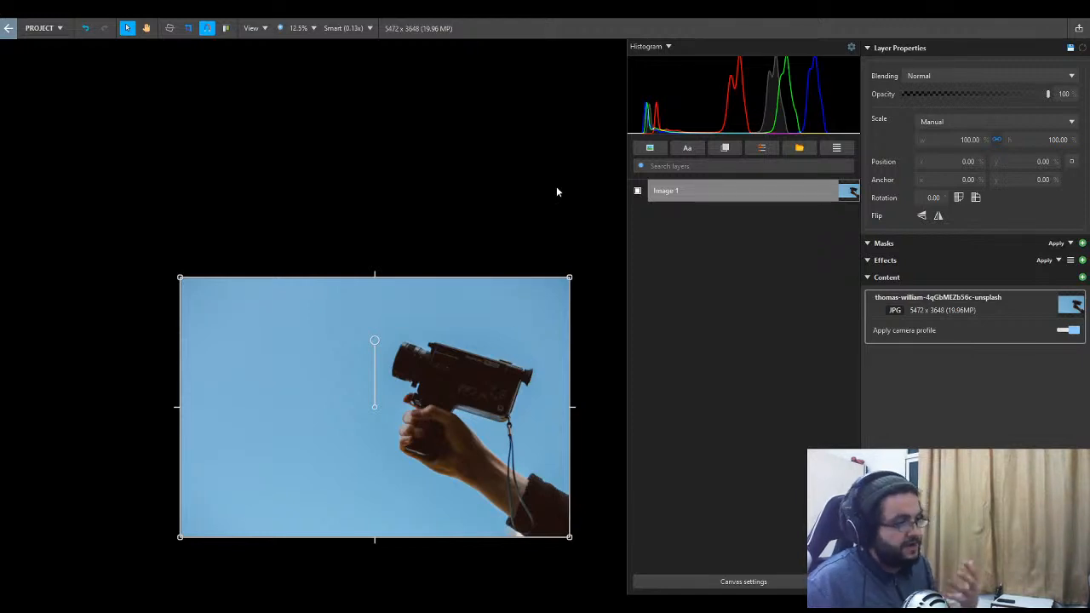
scroll(477, 487, "up", 3)
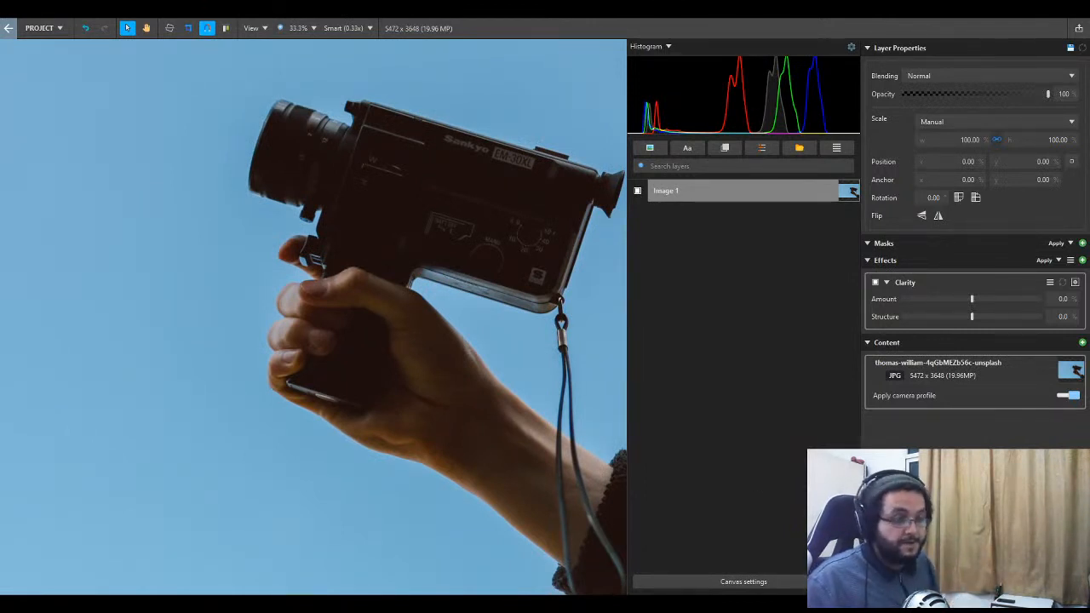
left_click_drag(972, 299, 1042, 319)
scroll(425, 356, "up", 2)
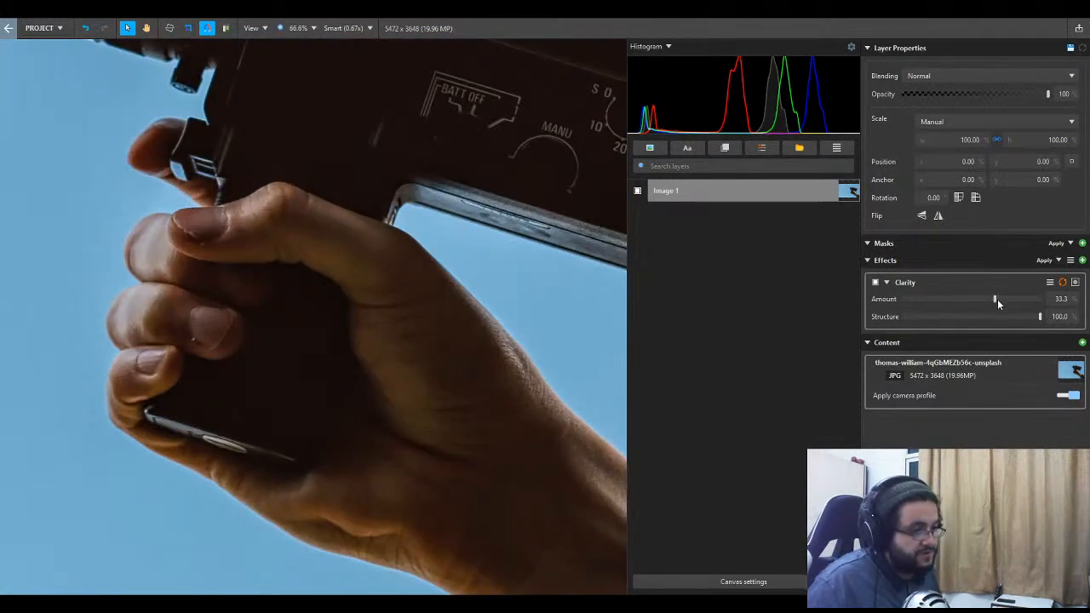
left_click_drag(996, 299, 1062, 301)
key("space")
left_click_drag(419, 462, 217, 359)
scroll(340, 383, "down", 2)
scroll(433, 425, "up", 1)
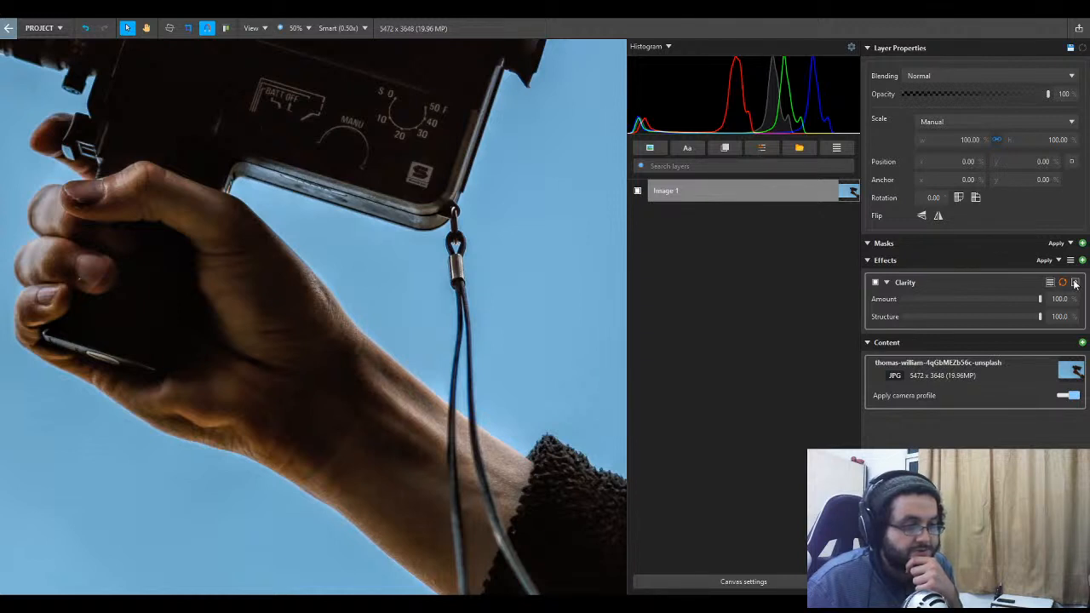
- Add a Vector Mask to the Clarity effect and trace the sleeve's upper edge from the canvas border to the cuff corner
left_click(1016, 326)
scroll(399, 428, "down", 1)
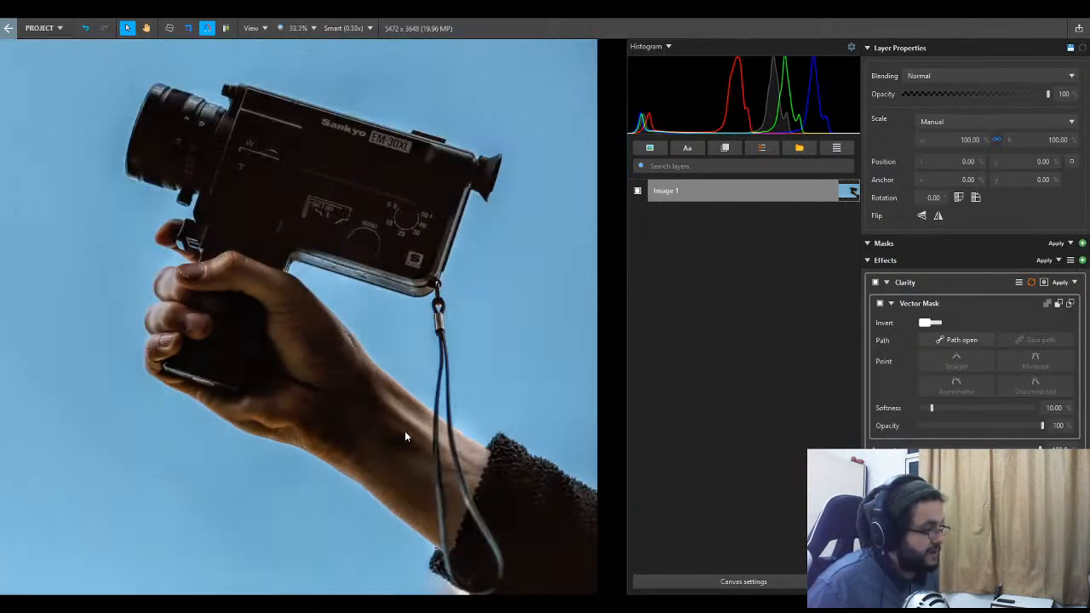
scroll(415, 446, "up", 1)
scroll(518, 463, "down", 1)
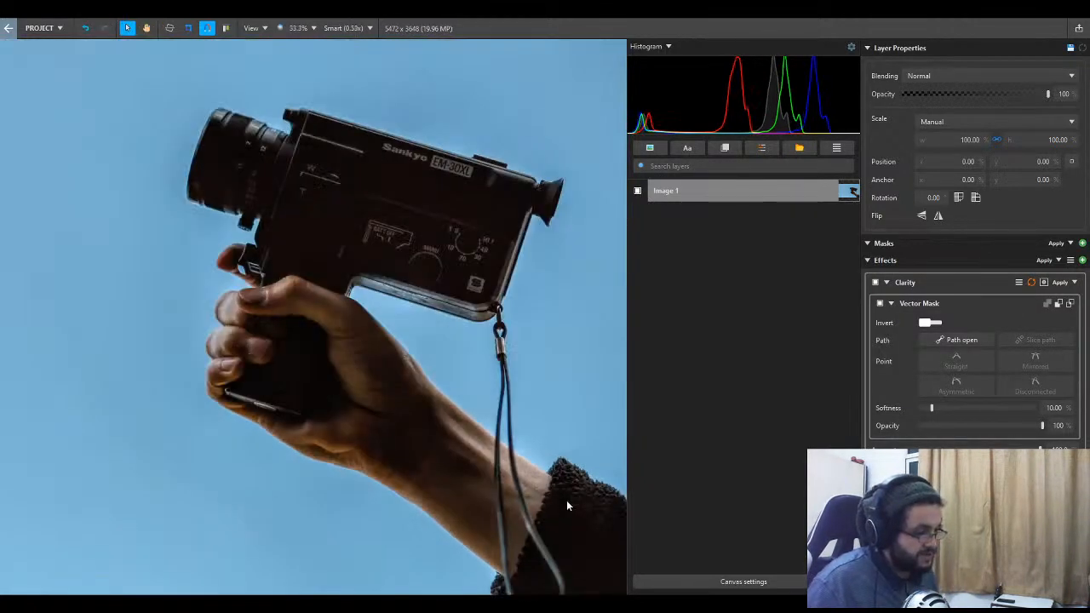
scroll(593, 522, "down", 1)
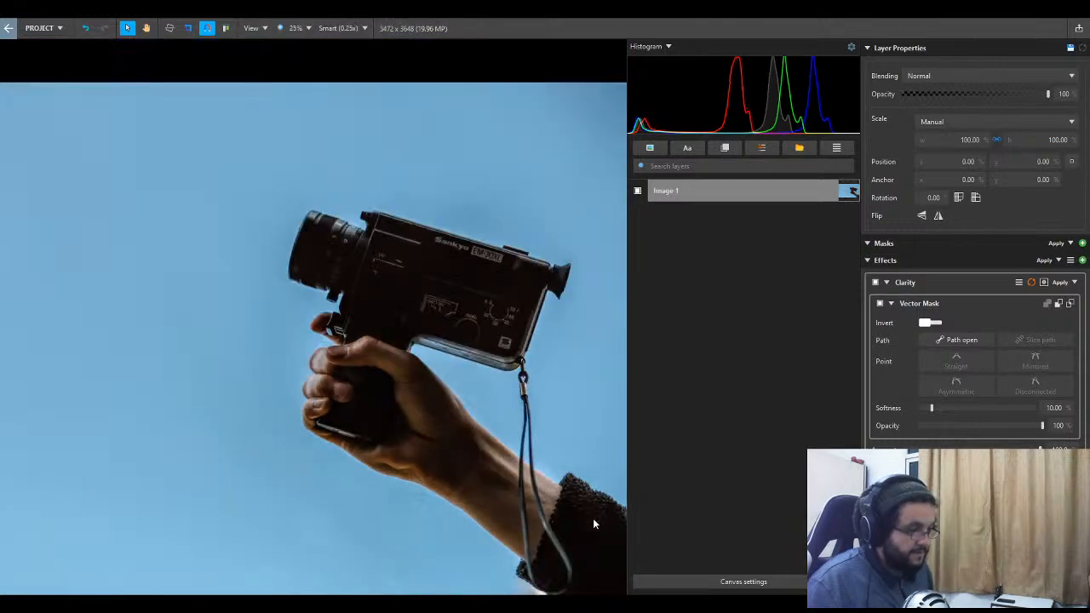
key("space")
left_click_drag(593, 515, 385, 440)
scroll(387, 443, "up", 3)
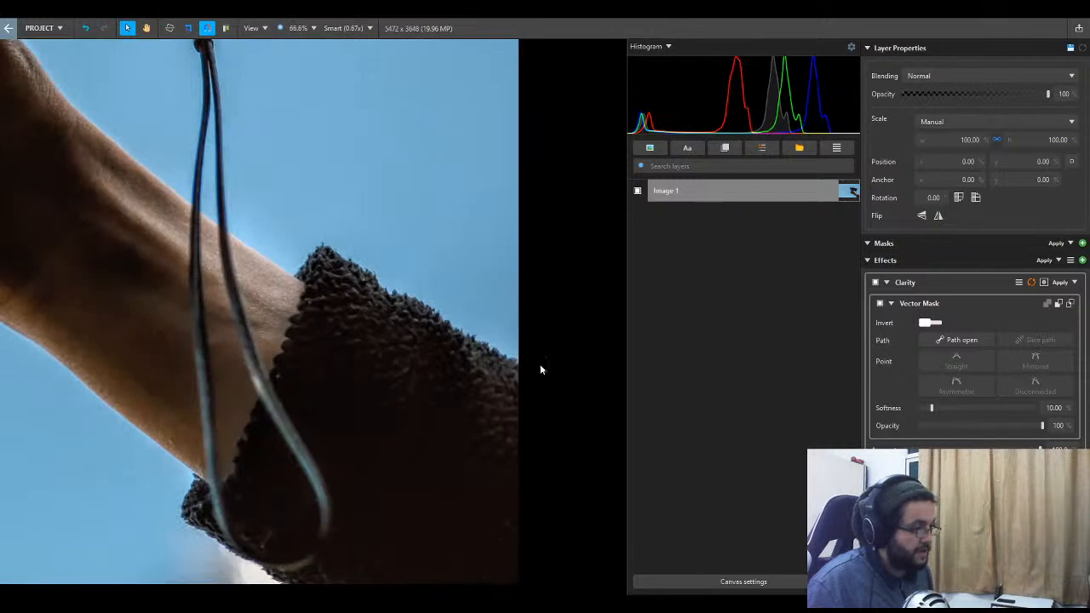
left_click(518, 360)
left_click(437, 316)
left_click(344, 259)
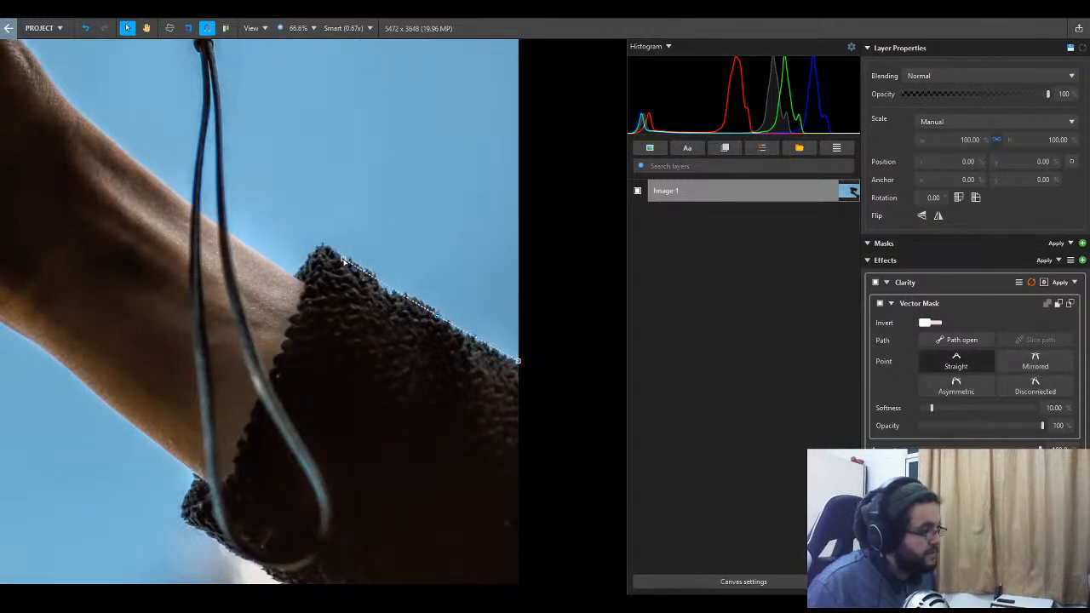
left_click(320, 247)
left_click(304, 277)
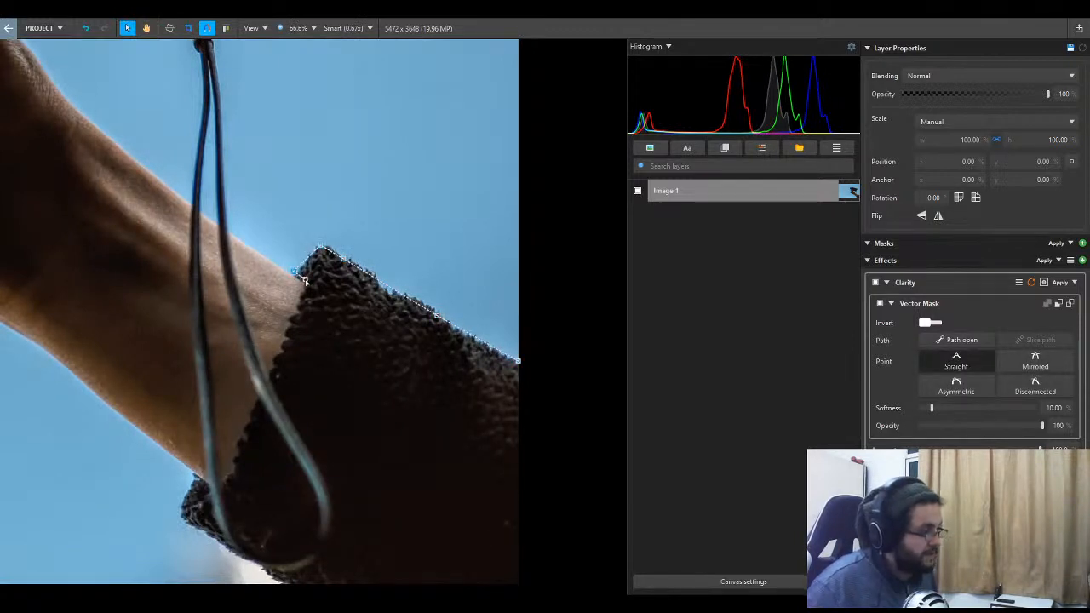
- Continue the mask path down along the cuff opening to the sleeve's lower corner
left_click(277, 358)
left_click(249, 418)
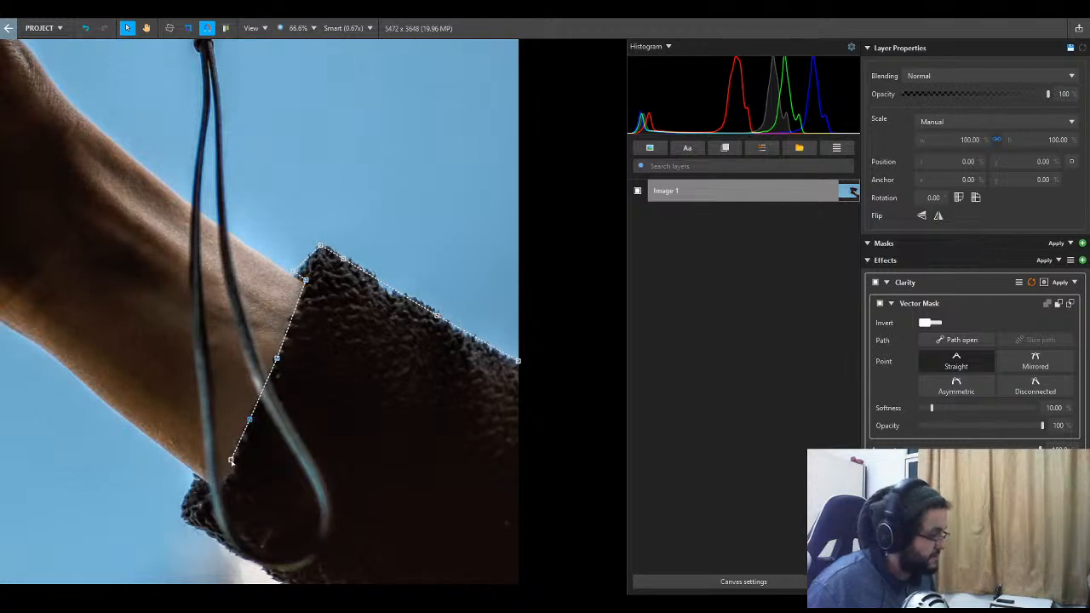
left_click(229, 471)
left_click(220, 482)
left_click(208, 486)
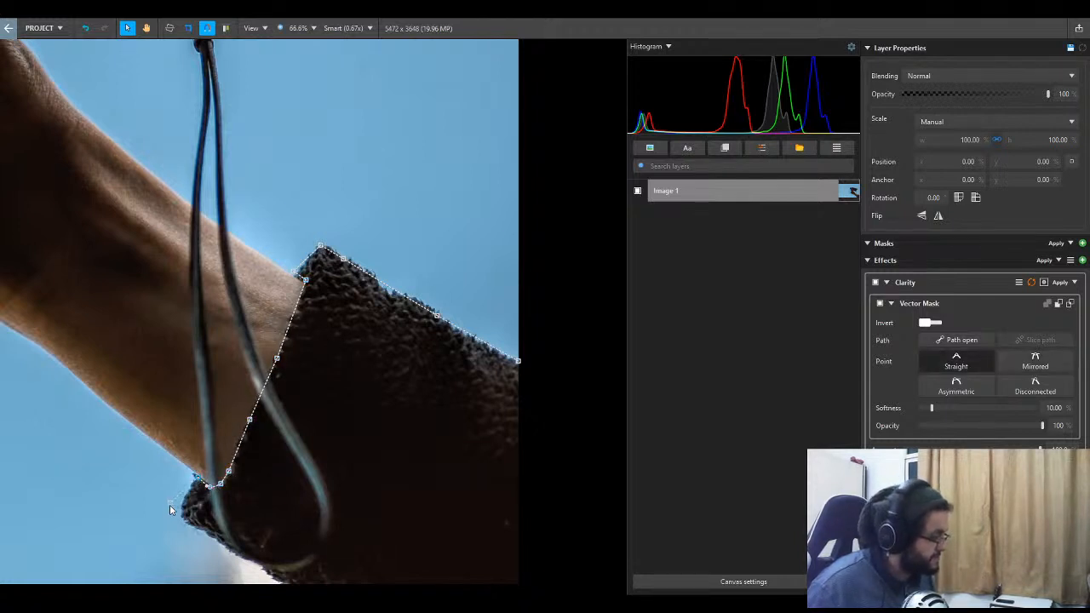
left_click(182, 513)
left_click_drag(181, 513, 122, 352)
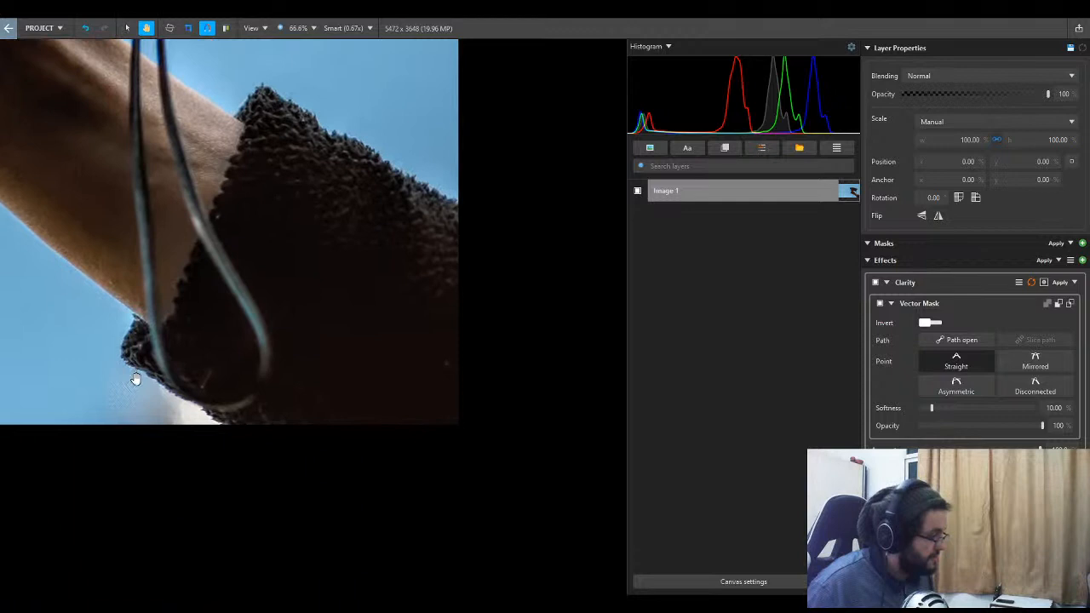
- Follow the sleeve's underside, curve the path outside the canvas around the sleeve, and close it at the starting point
left_click(244, 437)
left_click(354, 482)
left_click_drag(373, 485, 433, 490)
left_click_drag(464, 485, 483, 473)
left_click_drag(524, 381, 533, 316)
left_click_drag(505, 232, 494, 220)
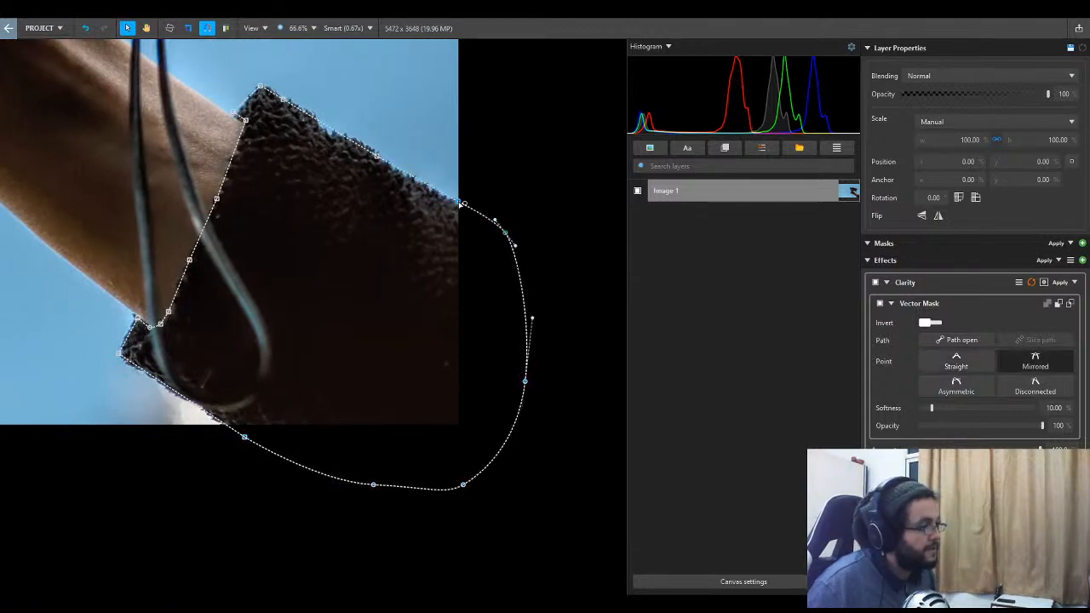
left_click(458, 202)
scroll(414, 355, "down", 5)
scroll(437, 413, "up", 8)
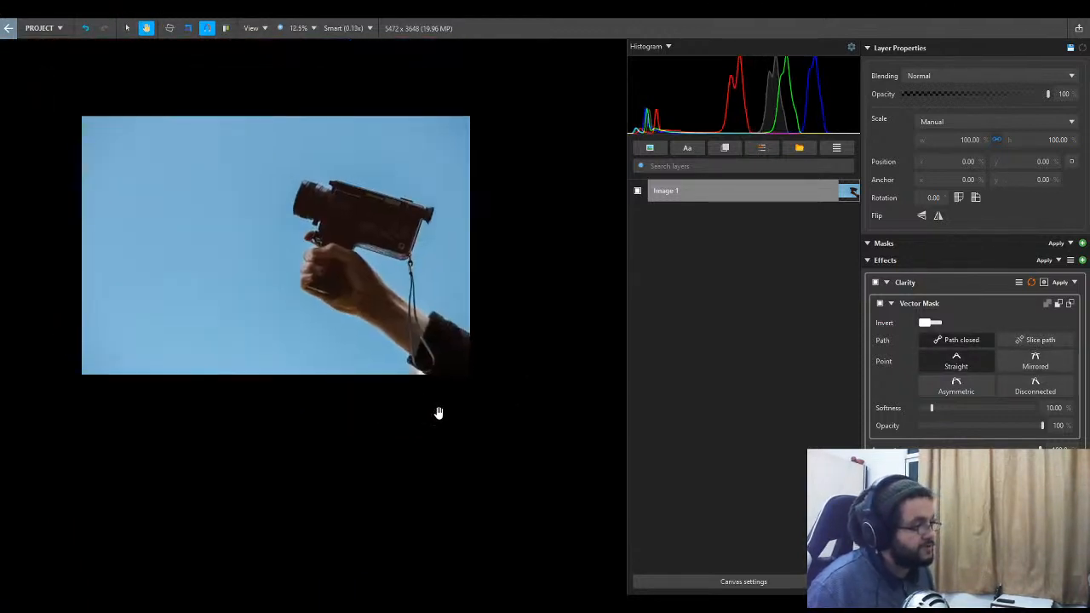
scroll(474, 389, "down", 2)
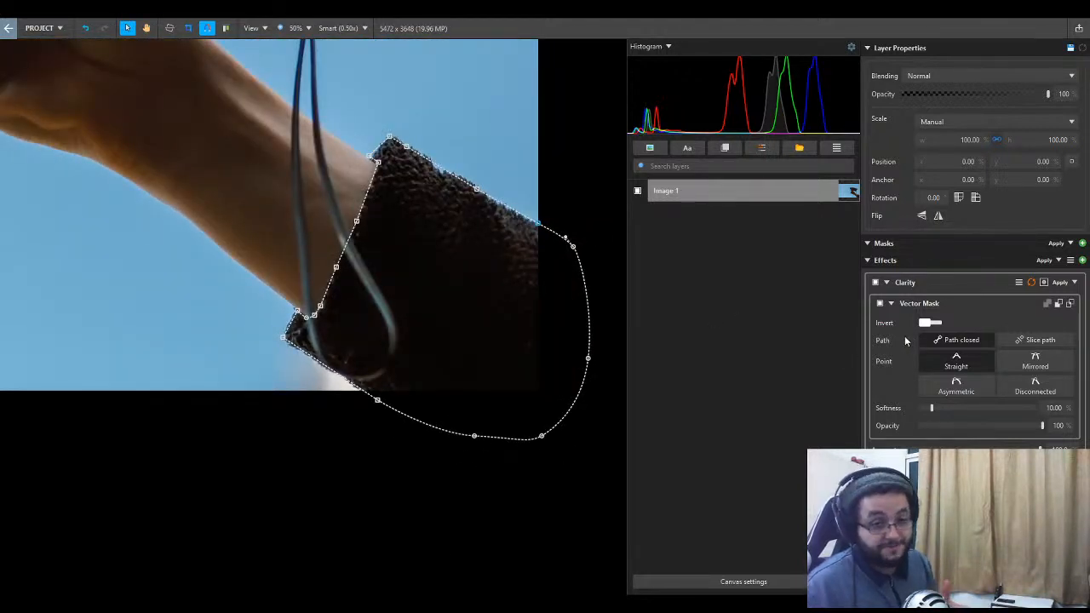
- Review the Clarity effect's Vector Mask settings and the sleeve without the path outline, leaving the mask settings collapsed
left_click_drag(481, 239, 484, 269)
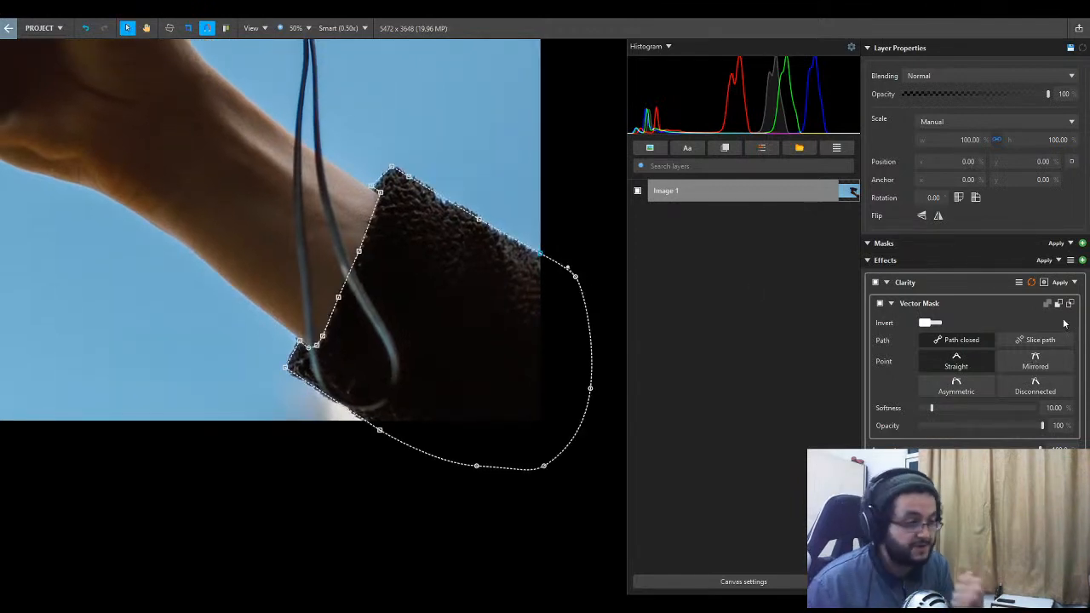
left_click(891, 304)
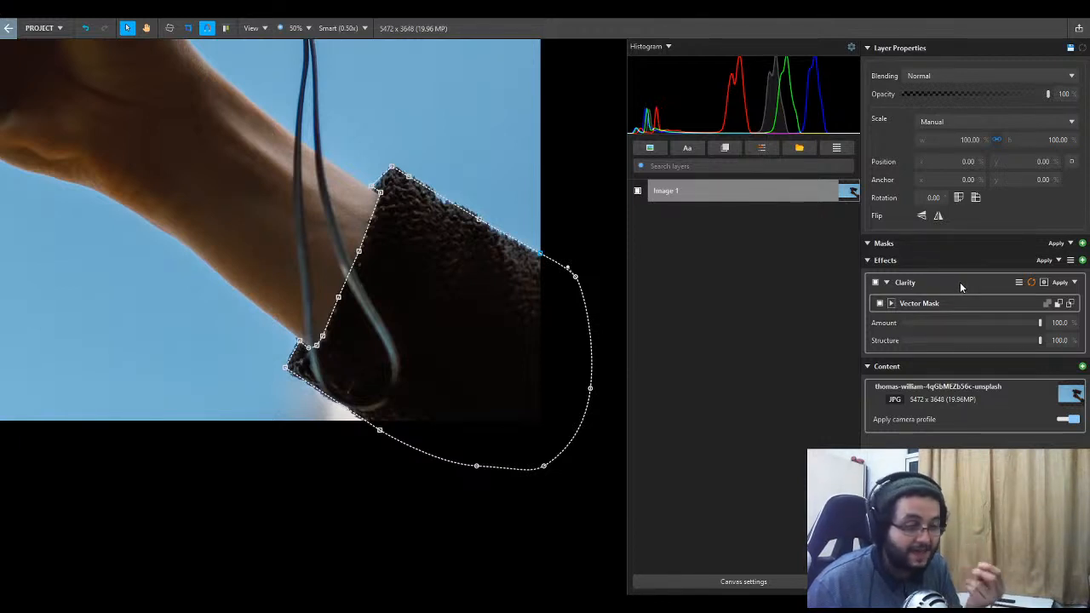
left_click(886, 282)
left_click(886, 281)
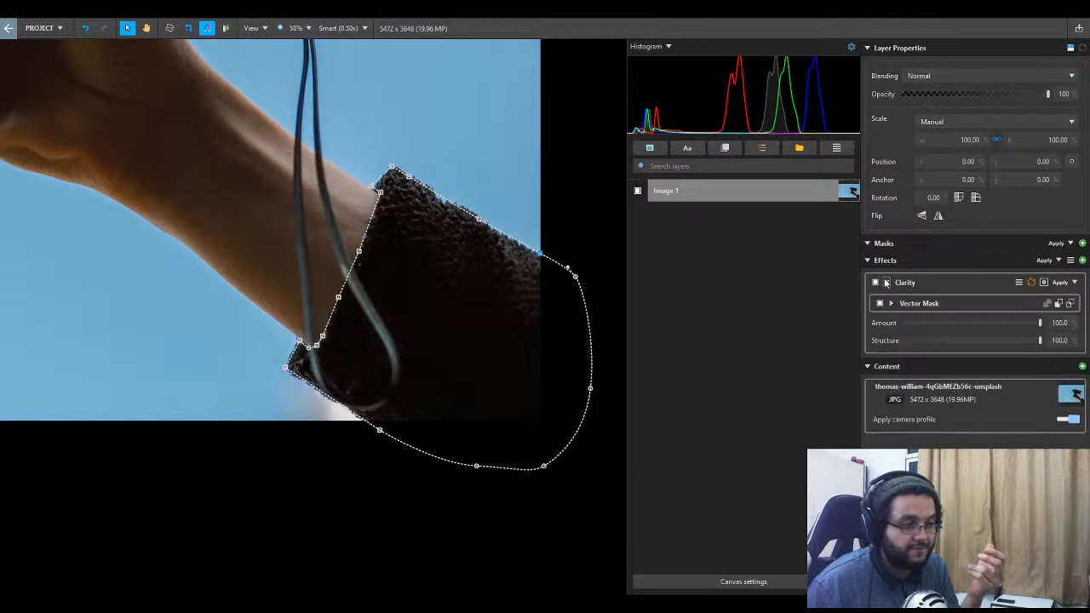
left_click(891, 304)
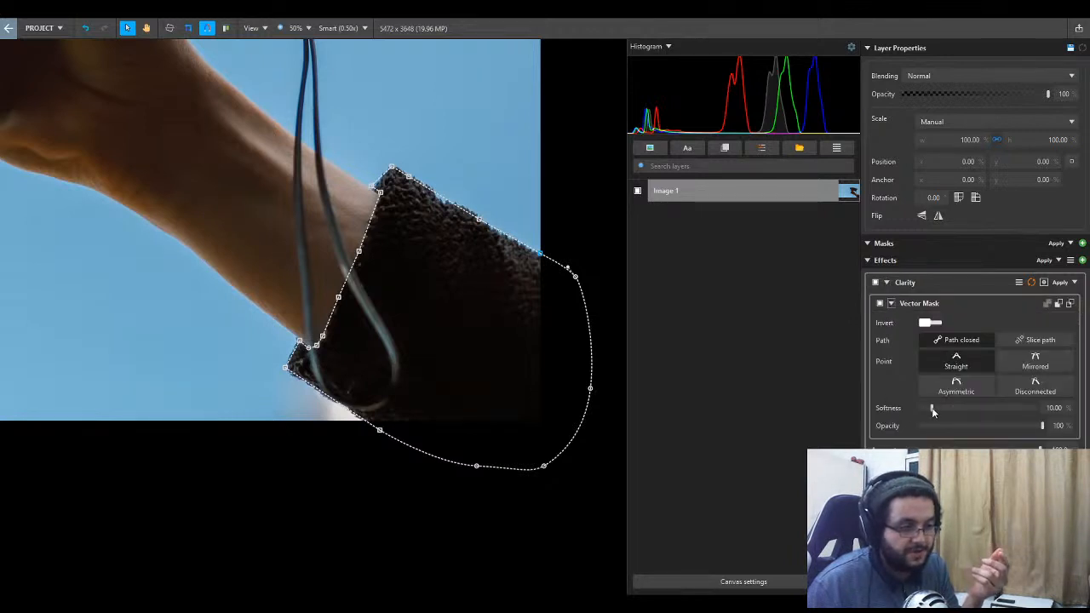
left_click(891, 284)
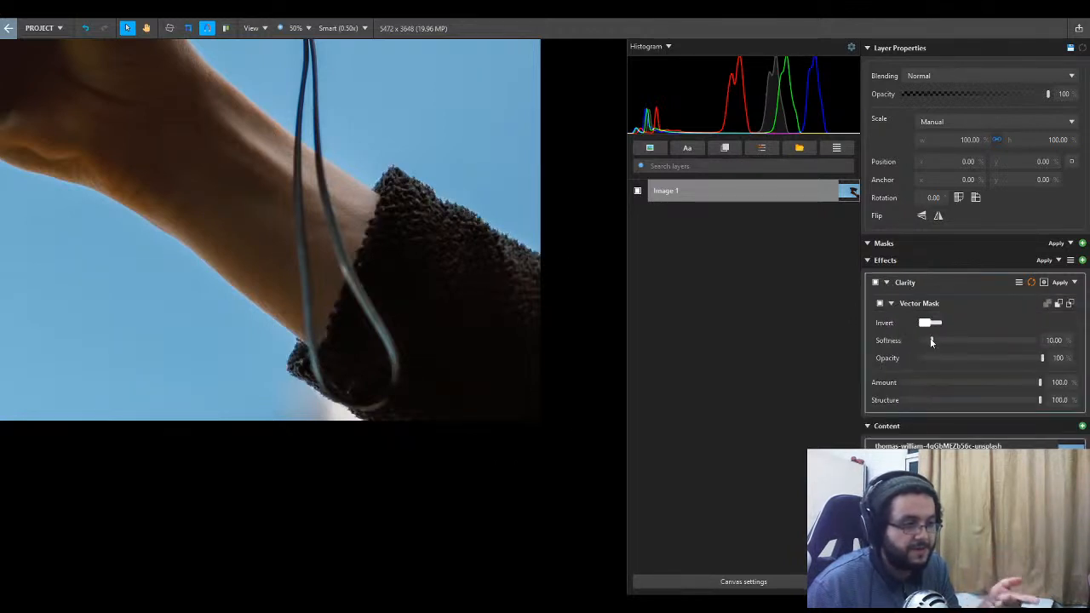
left_click(886, 282)
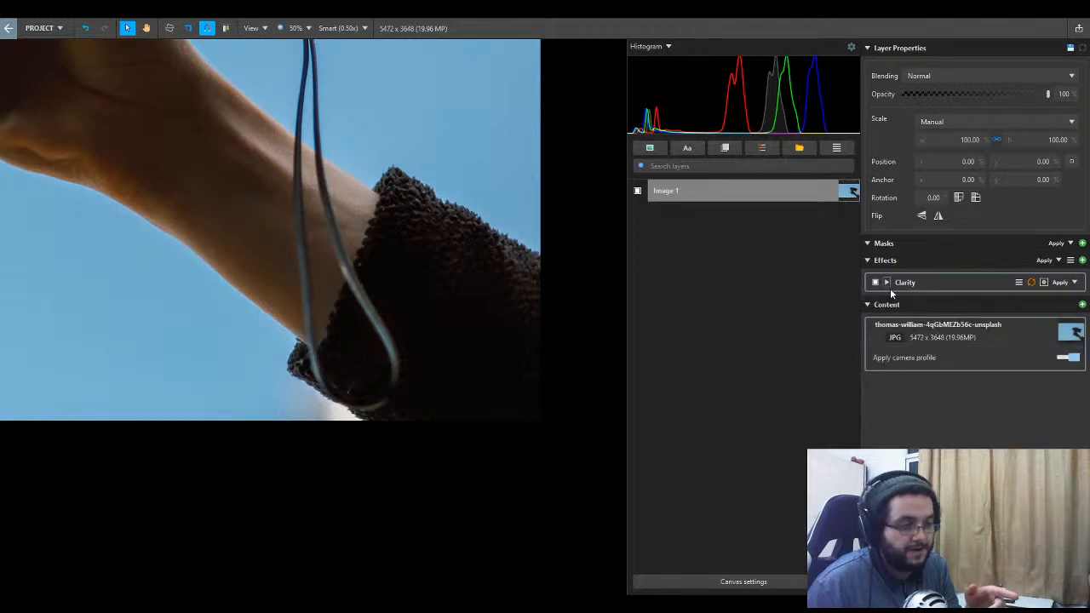
left_click(887, 283)
left_click(890, 304)
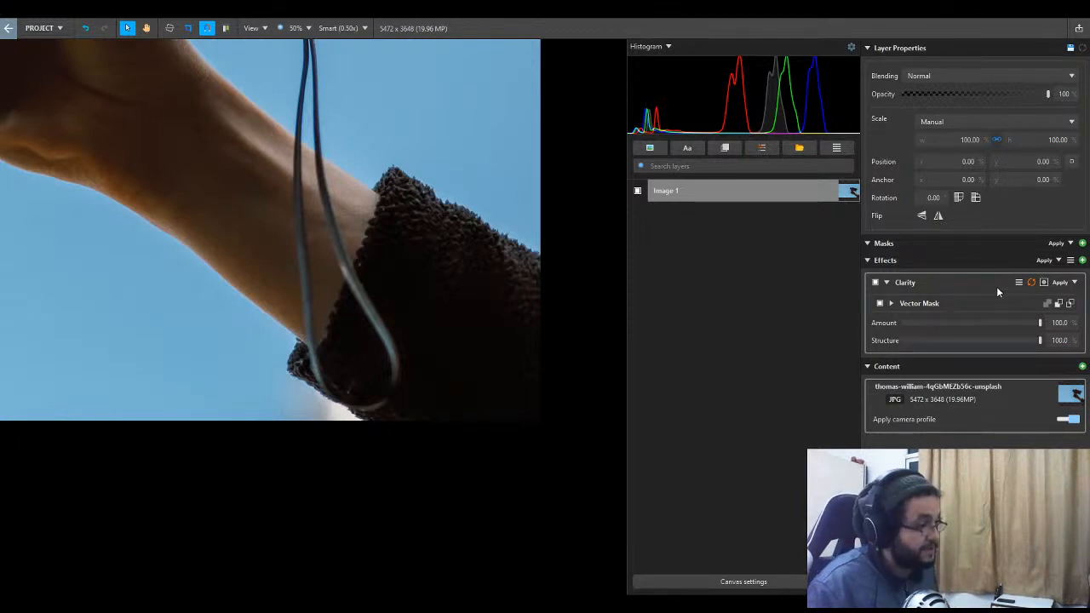
- Duplicate the Clarity effect together with its vector mask to intensify the sleeve's contrast
key("ctrl+d")
key("ctrl+d")
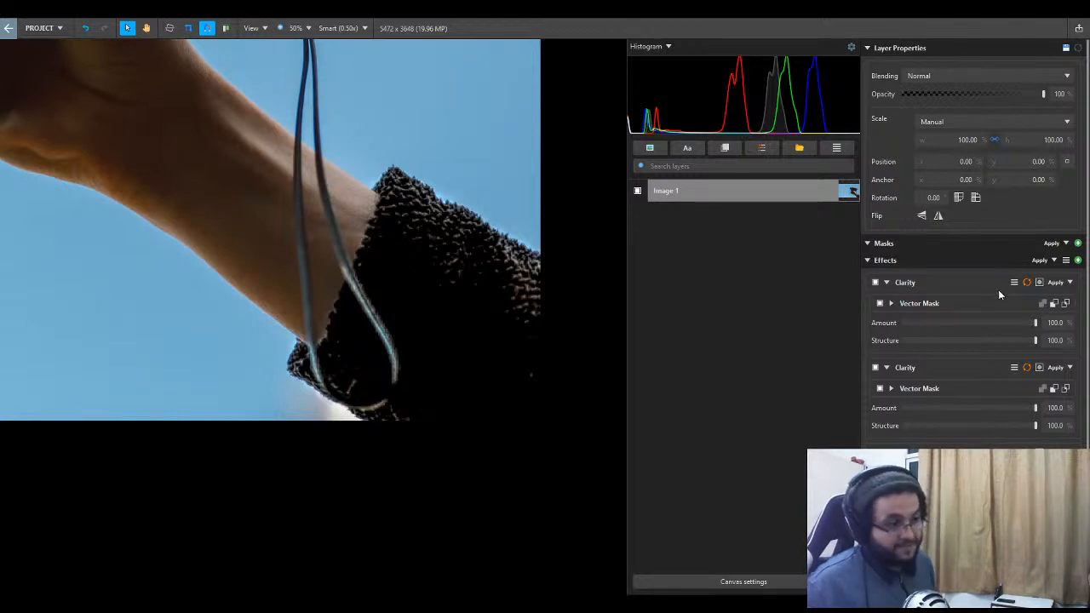
left_click(996, 294)
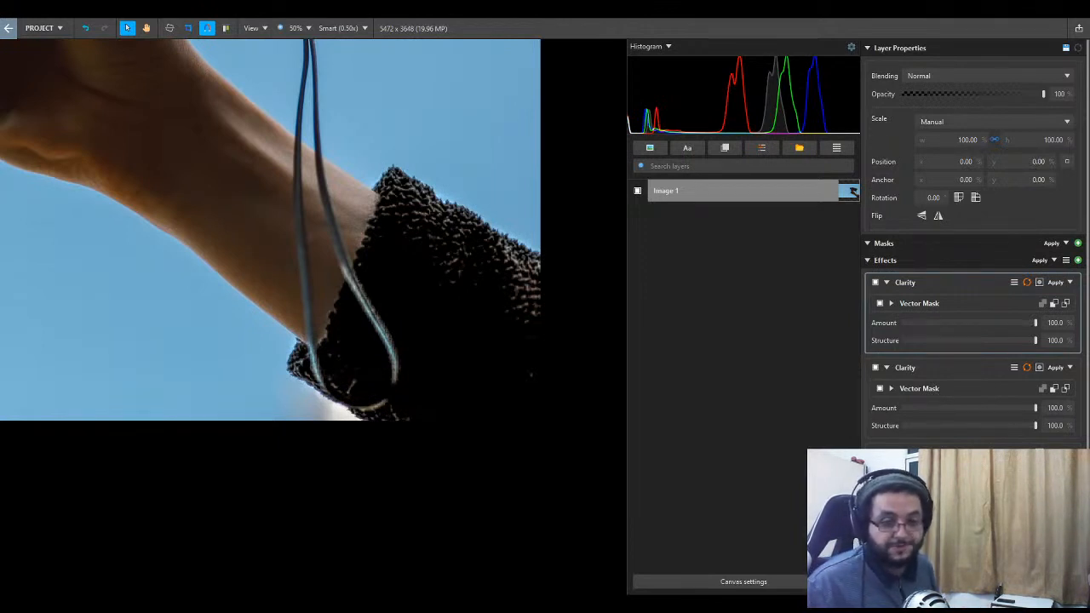
- Hide the Image 1 layer and add the Green Screen photo as a new image layer
scroll(386, 335, "down", 2)
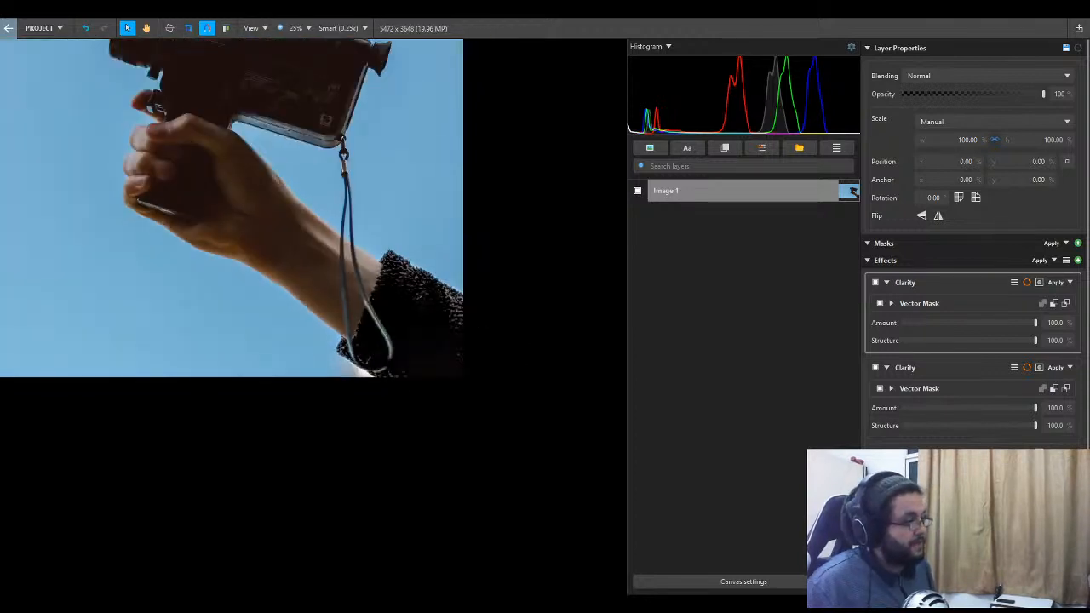
left_click_drag(387, 336, 481, 427)
key("v")
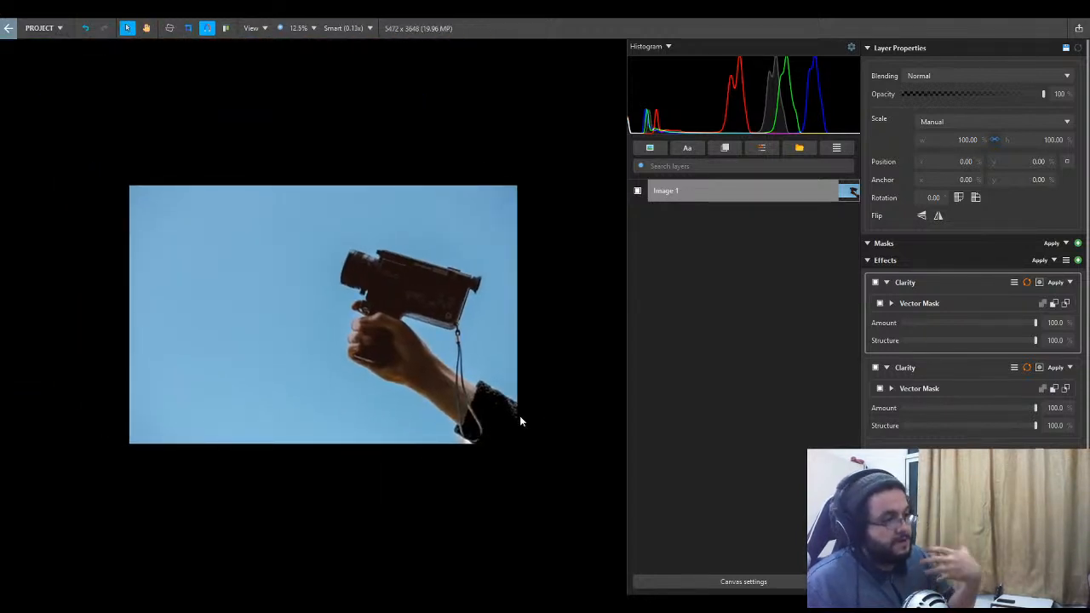
left_click(638, 191)
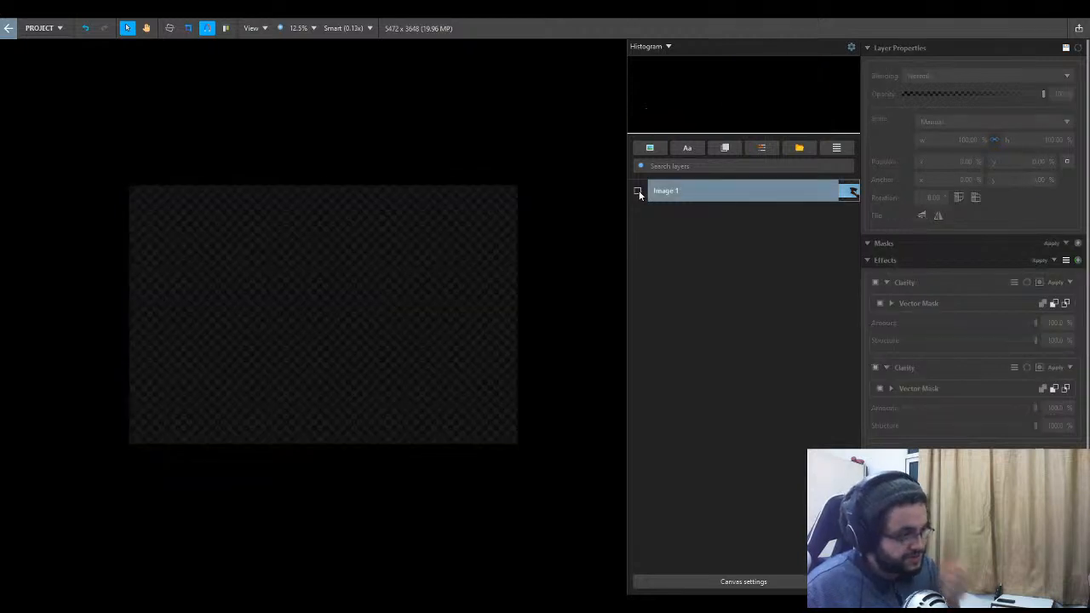
left_click(652, 148)
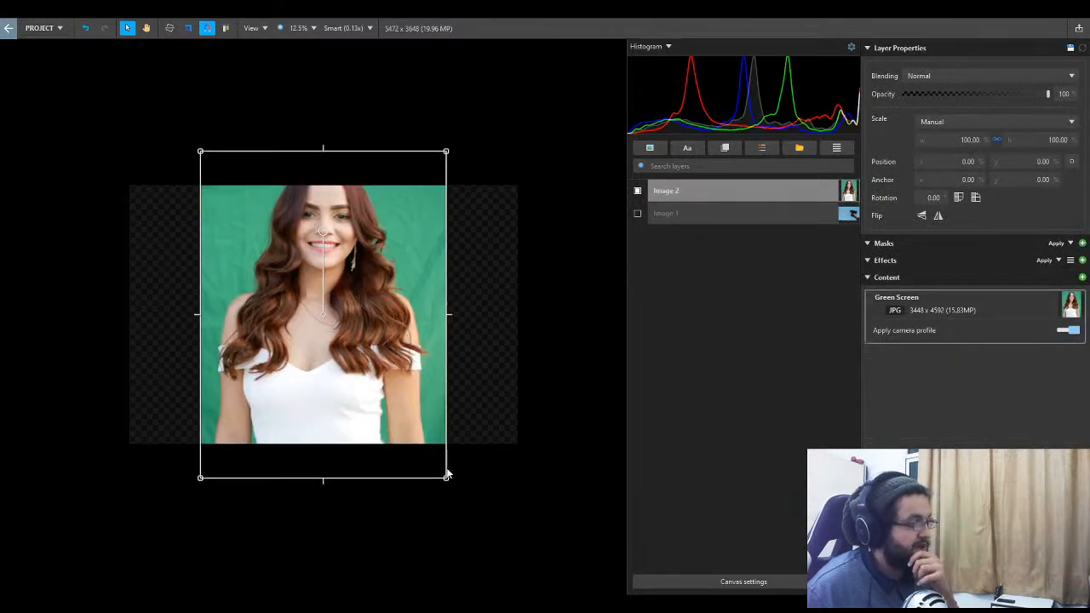
- Scale the Green Screen photo to 75.67%, place it at a horizontal position of -3.35%, and deselect it
left_click_drag(447, 476, 386, 398)
left_click_drag(322, 343, 361, 407)
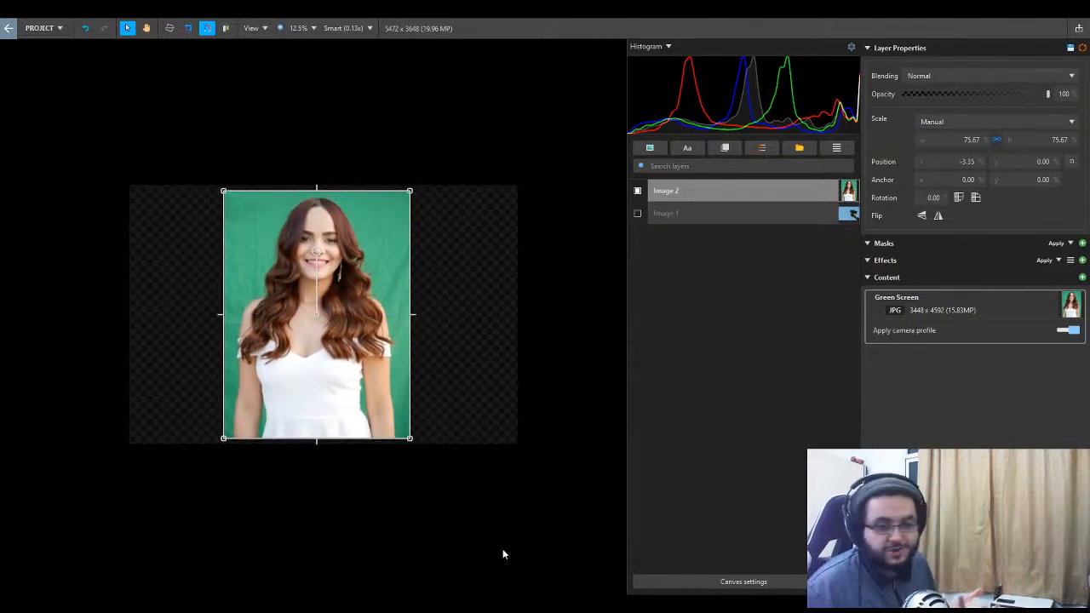
left_click(502, 549)
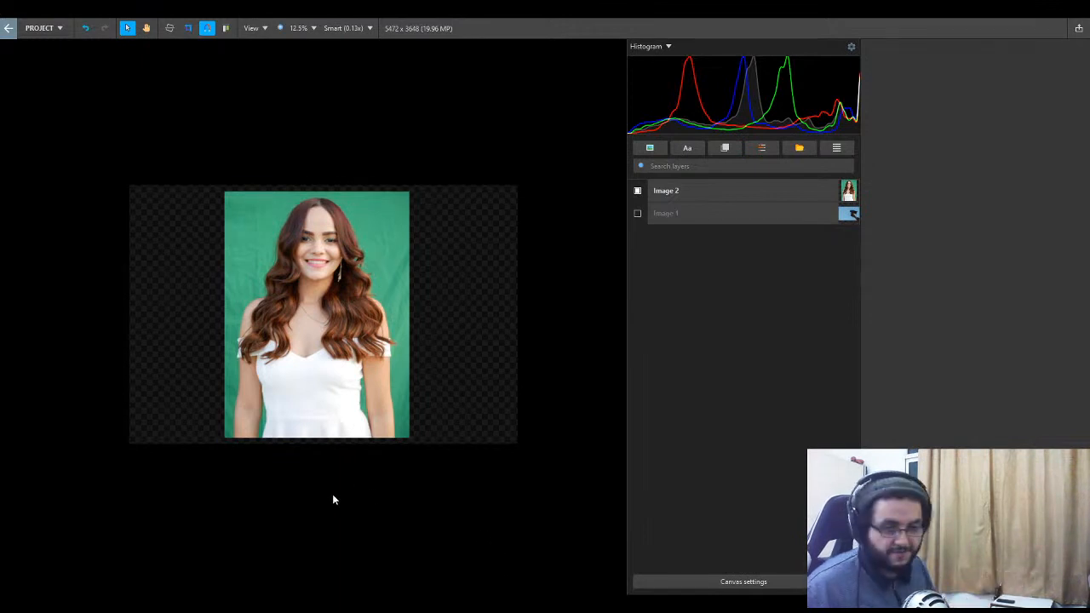
- Select the Image 2 layer holding the Green Screen photo
scroll(285, 411, "up", 1)
scroll(327, 511, "down", 2)
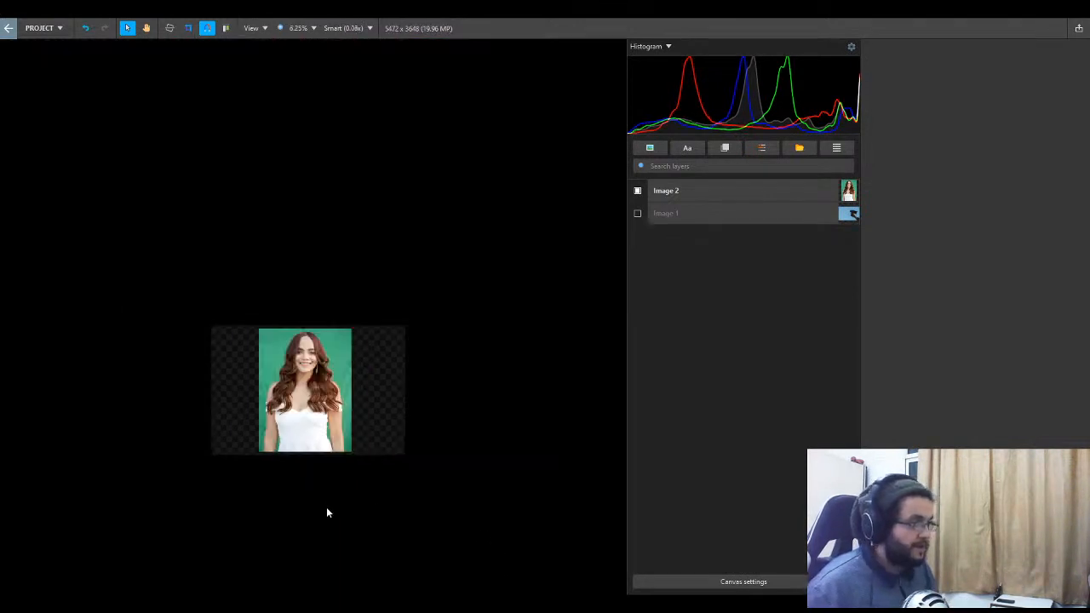
scroll(327, 512, "up", 2)
scroll(384, 435, "down", 1)
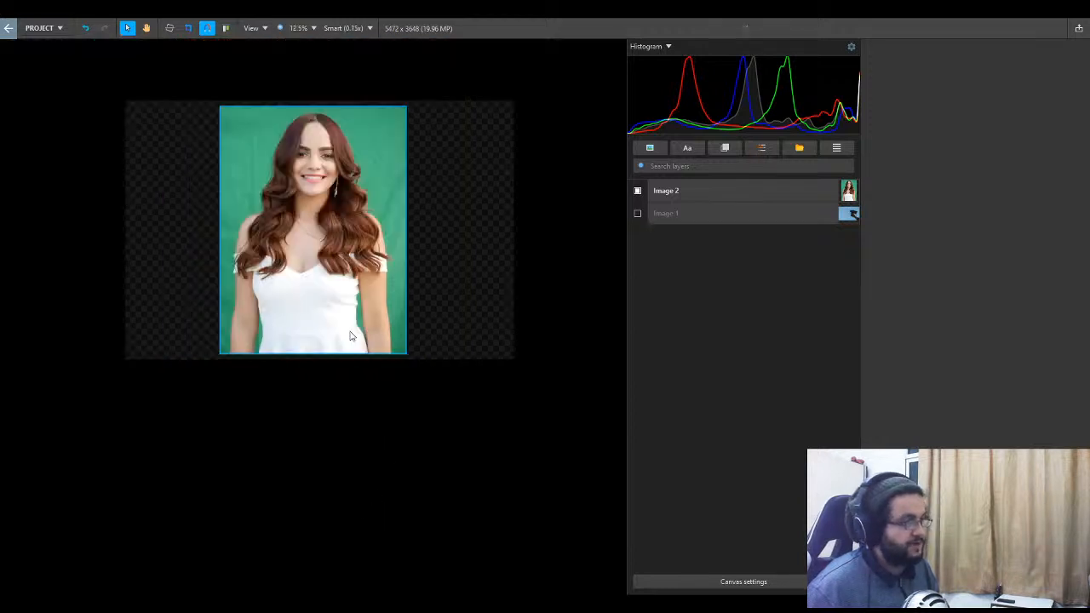
left_click(686, 190)
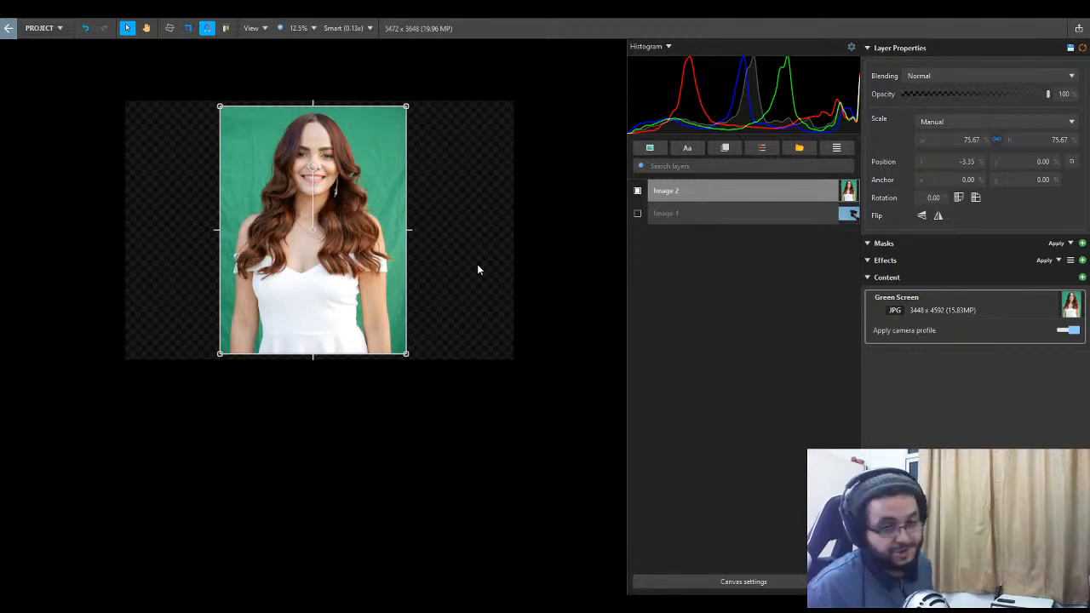
- Apply a Chroma Key effect to the Image 2 layer to cut out the green background
key("k")
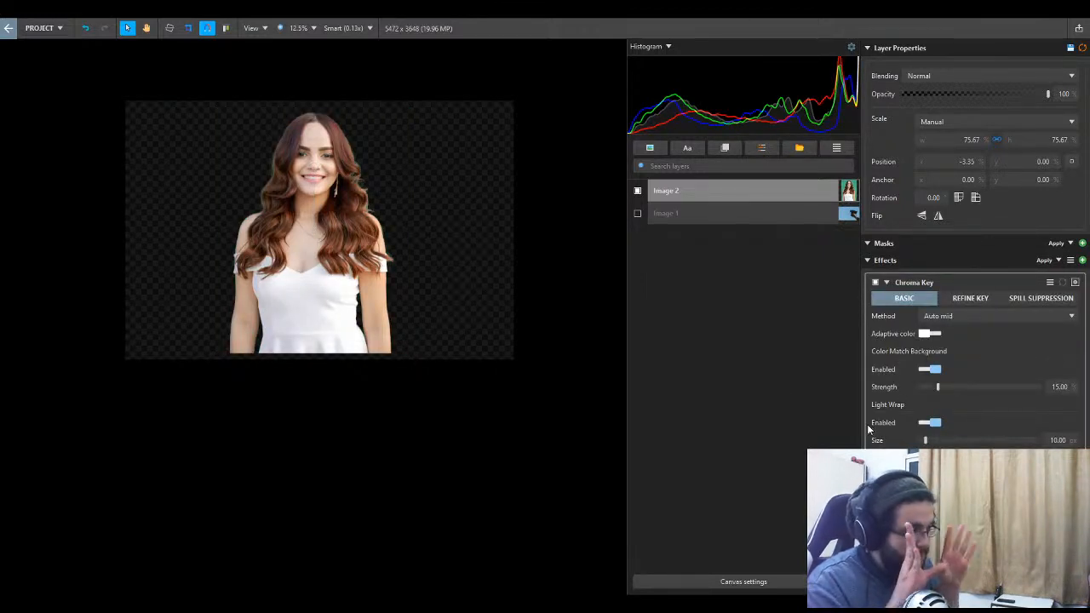
scroll(385, 185, "up", 5)
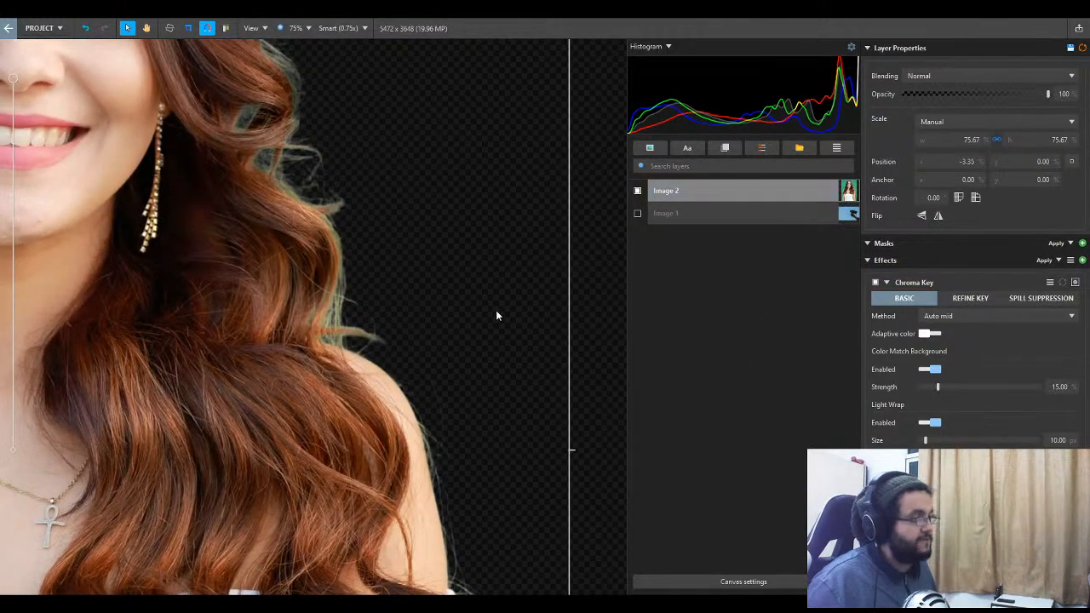
scroll(494, 310, "down", 3)
left_click_drag(488, 284, 501, 285)
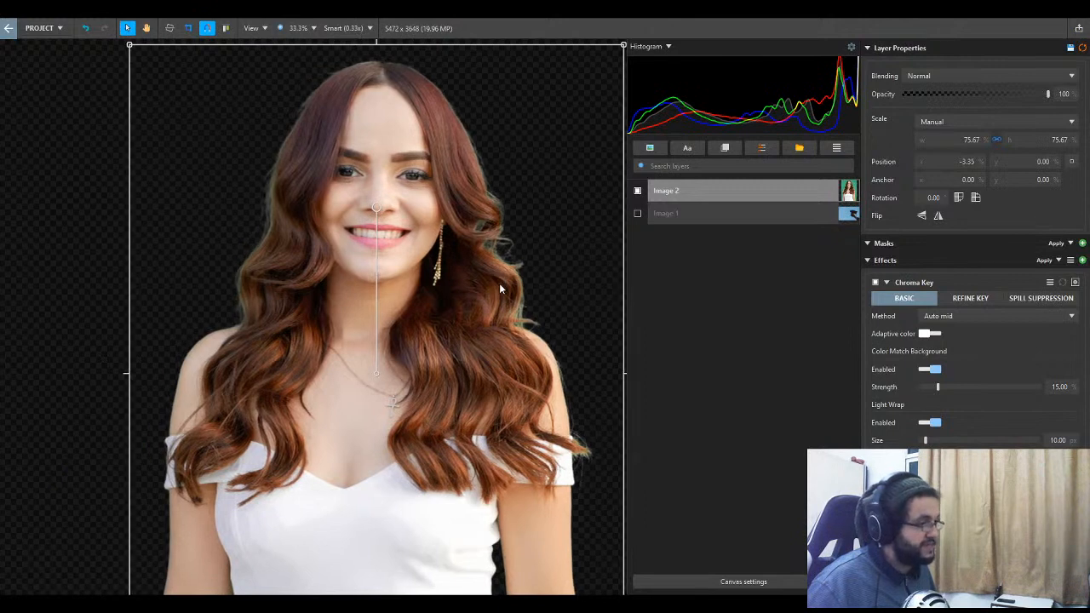
- Add a white solid layer and place it beneath both image layers as the background
left_click(724, 148)
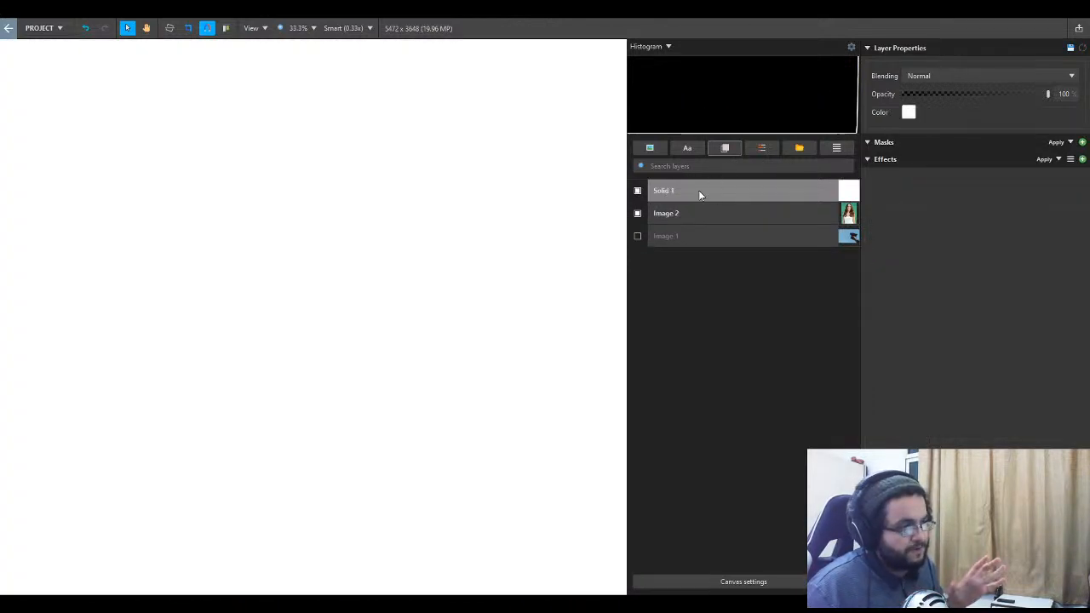
left_click_drag(698, 191, 700, 257)
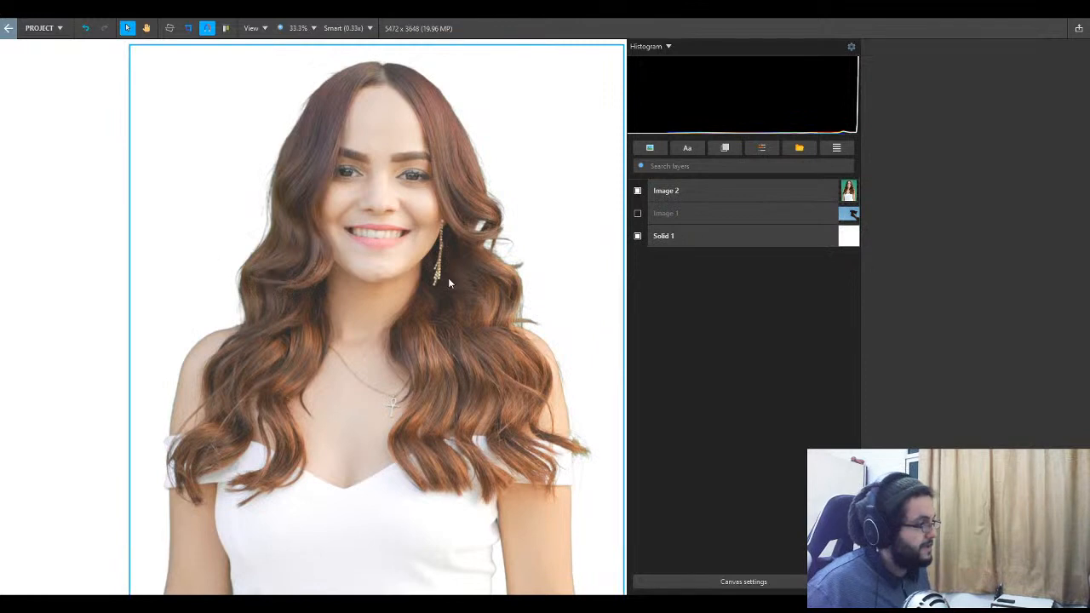
- Examine the keyed portrait's hair and shoulder edges closely on both sides against the white background
scroll(510, 258, "up", 3)
scroll(519, 258, "down", 1)
left_click_drag(524, 265, 466, 304)
left_click_drag(332, 289, 537, 275)
scroll(280, 243, "up", 4)
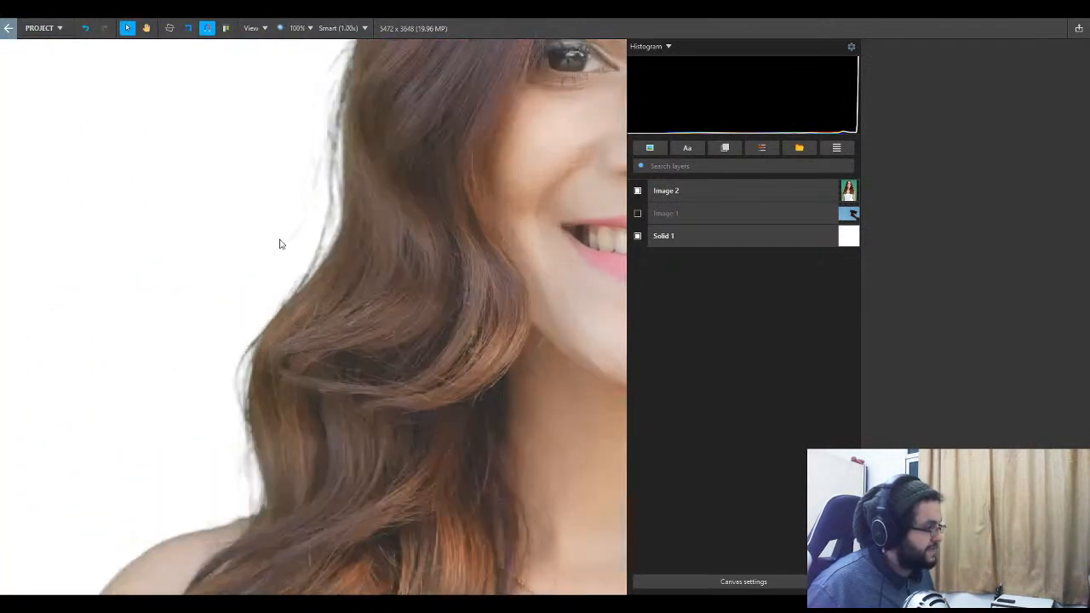
scroll(456, 298, "down", 5)
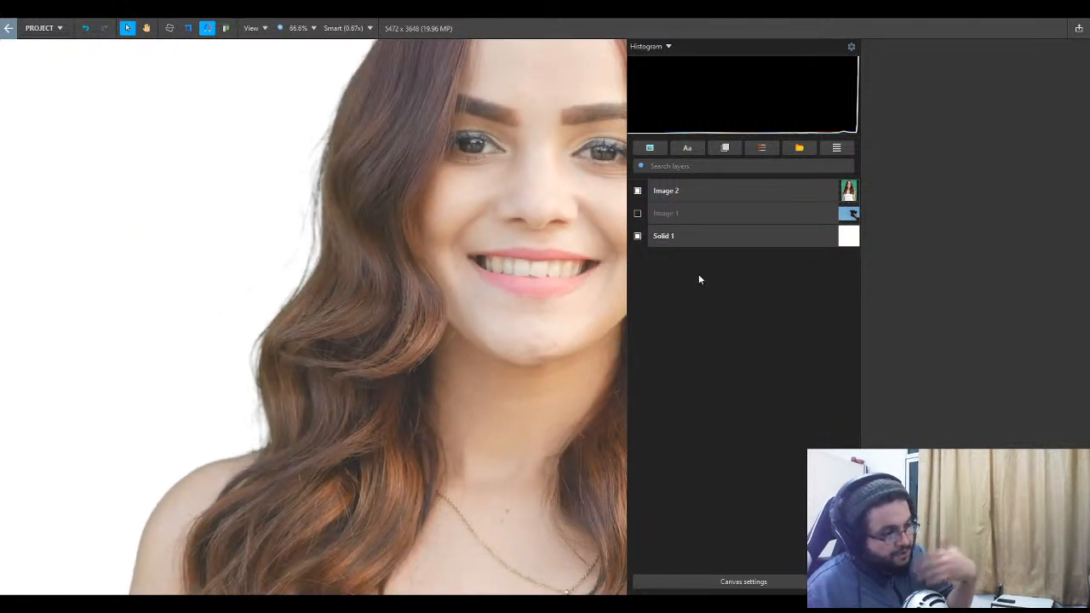
scroll(371, 368, "down", 2)
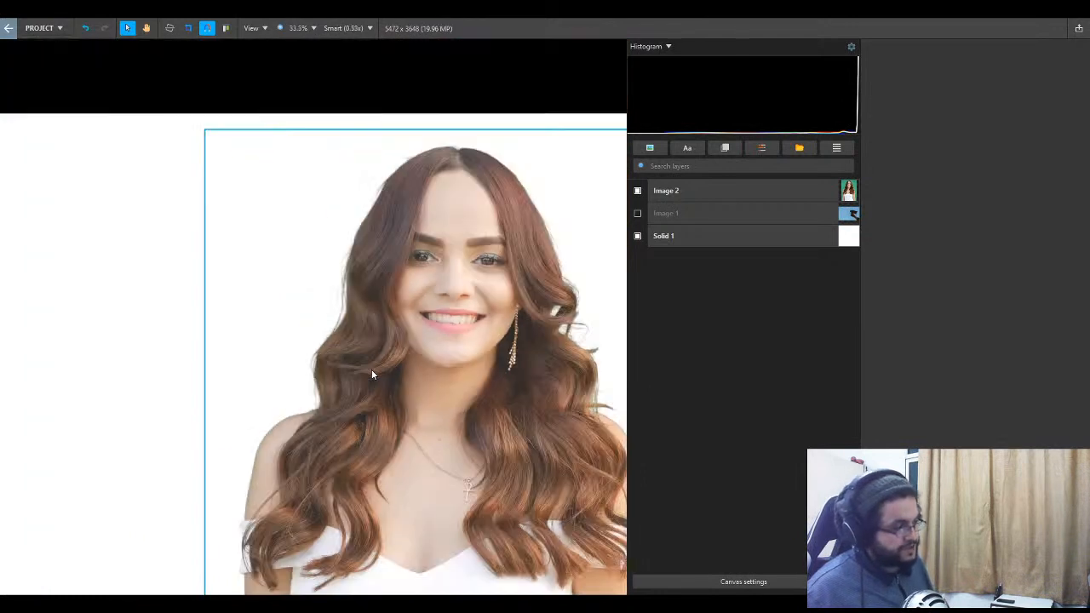
scroll(431, 366, "up", 1)
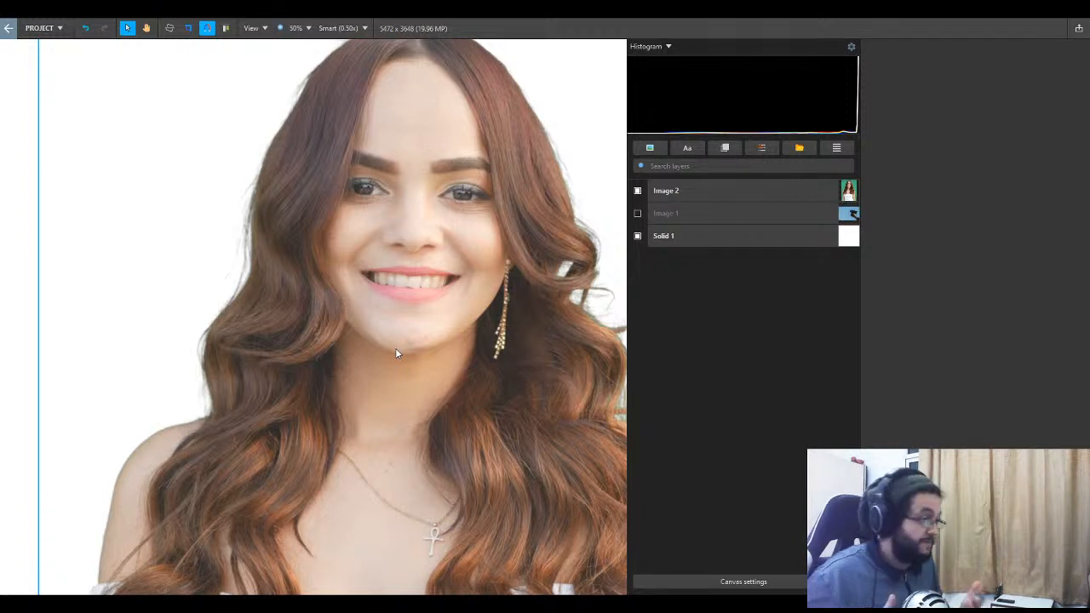
scroll(418, 353, "down", 1)
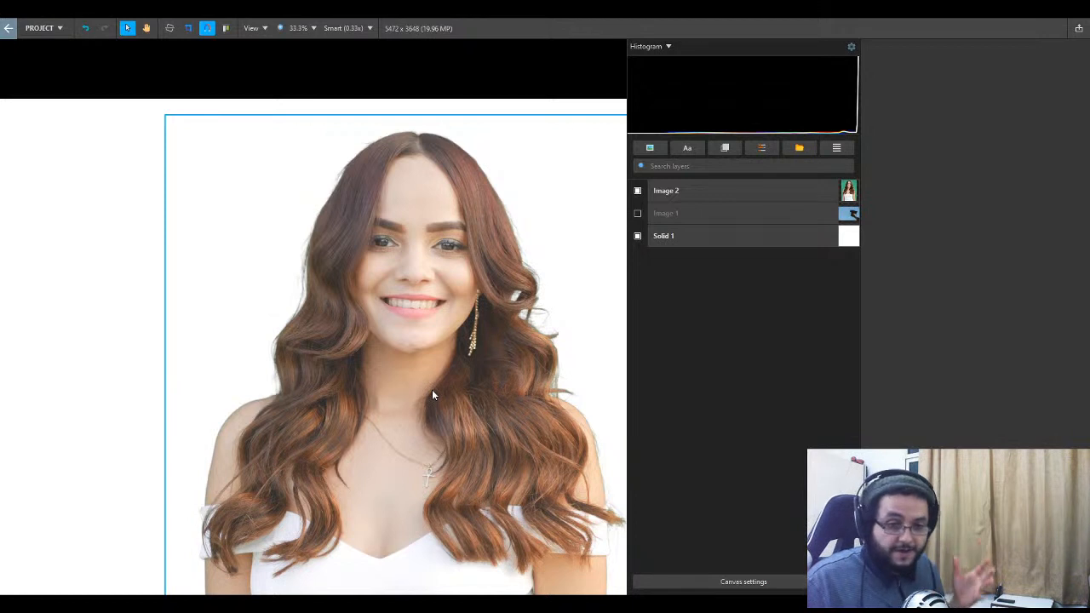
scroll(488, 457, "down", 1)
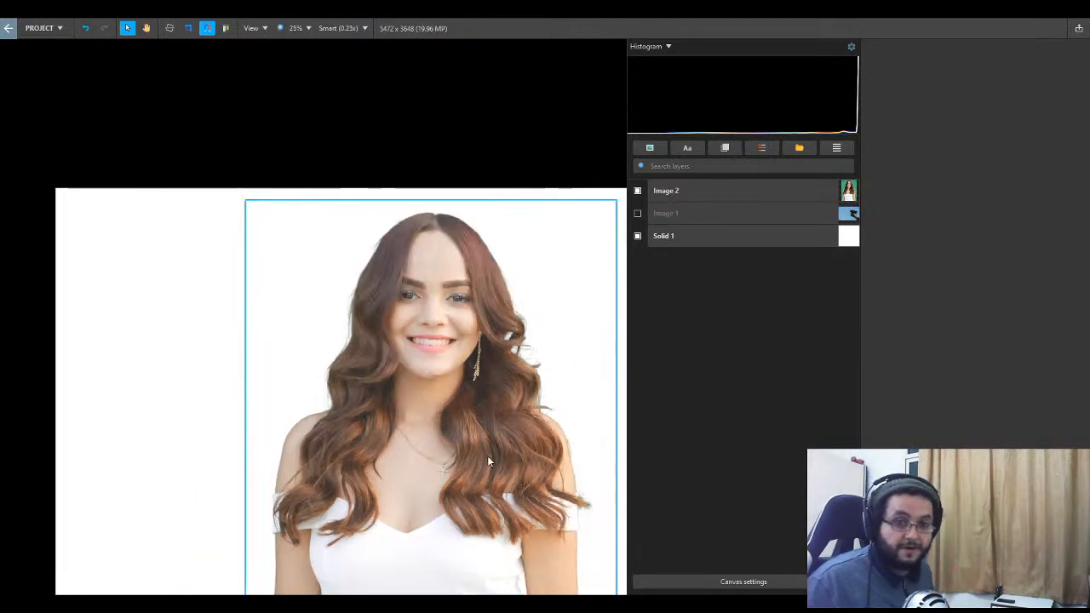
scroll(488, 457, "up", 1)
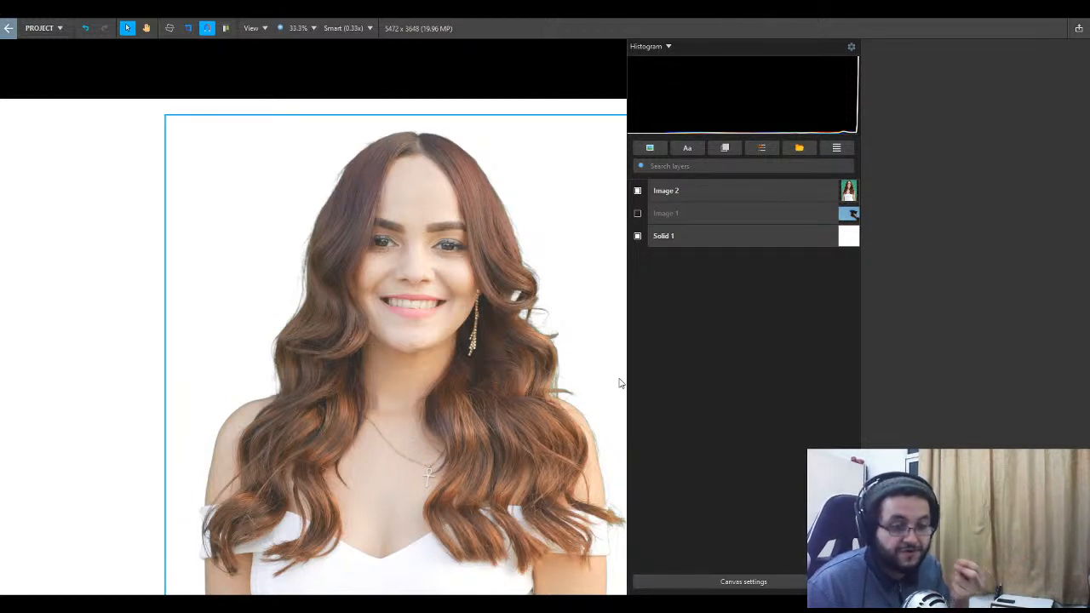
- Refine the Chroma Key on the Image 2 layer, trying a Sensitivity of 1.18 and settling on 1.02
left_click(715, 192)
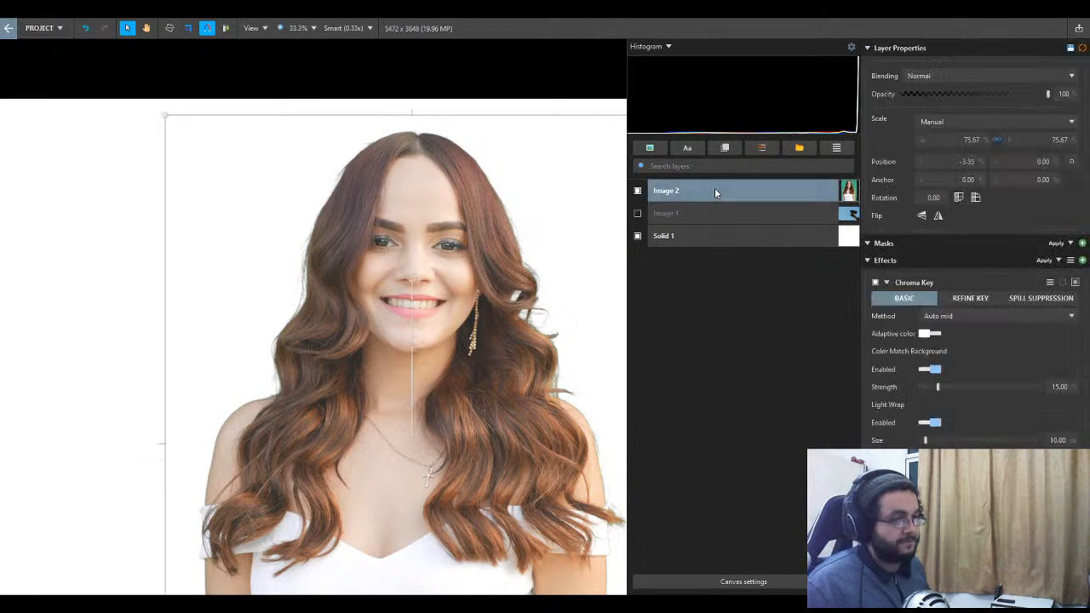
left_click(973, 298)
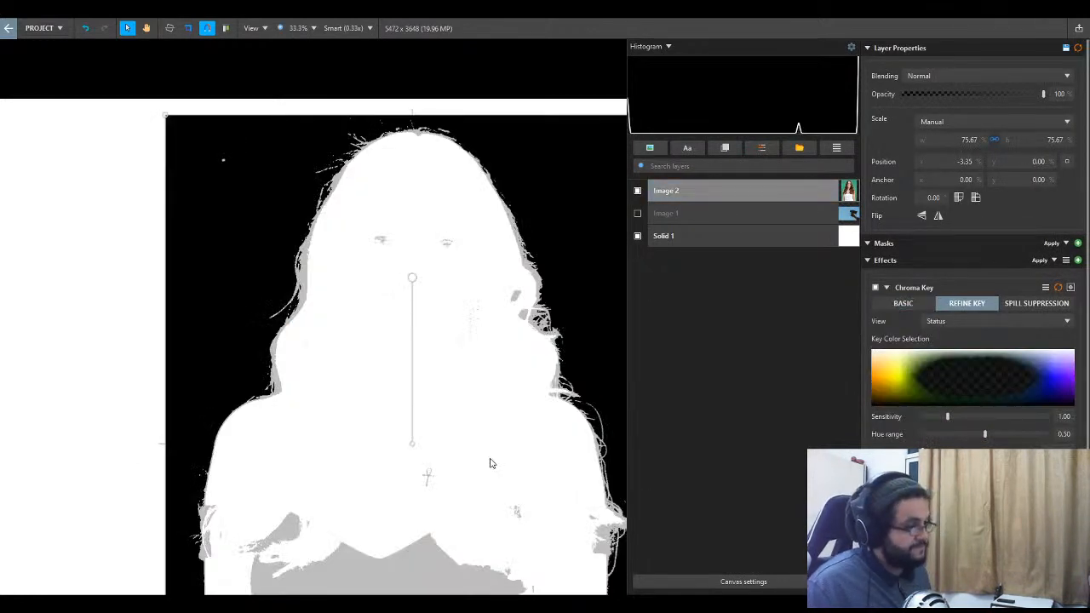
scroll(490, 463, "down", 2)
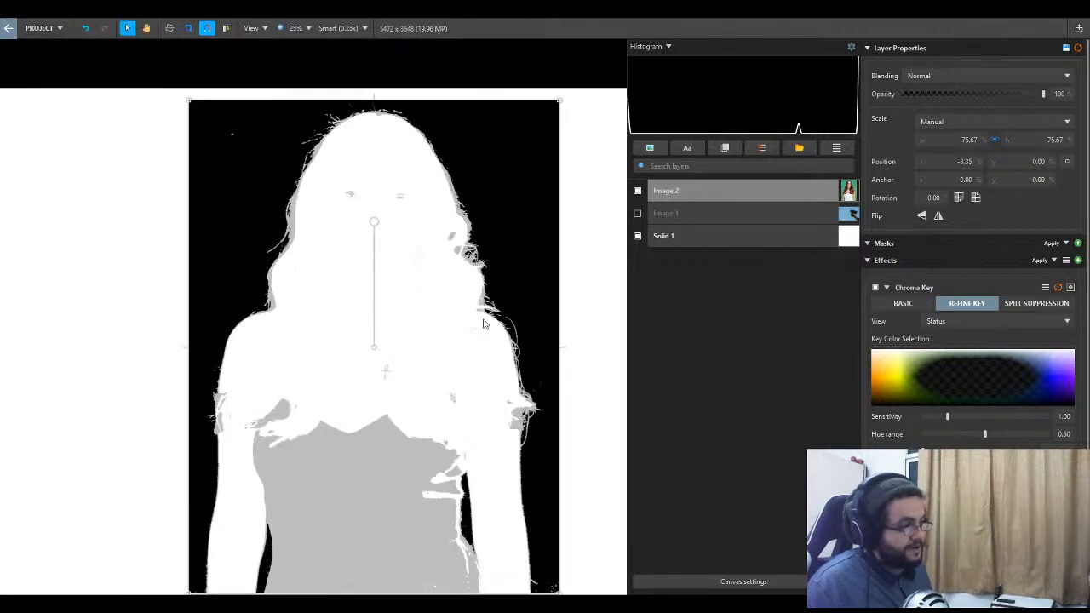
left_click(634, 340)
left_click(715, 194)
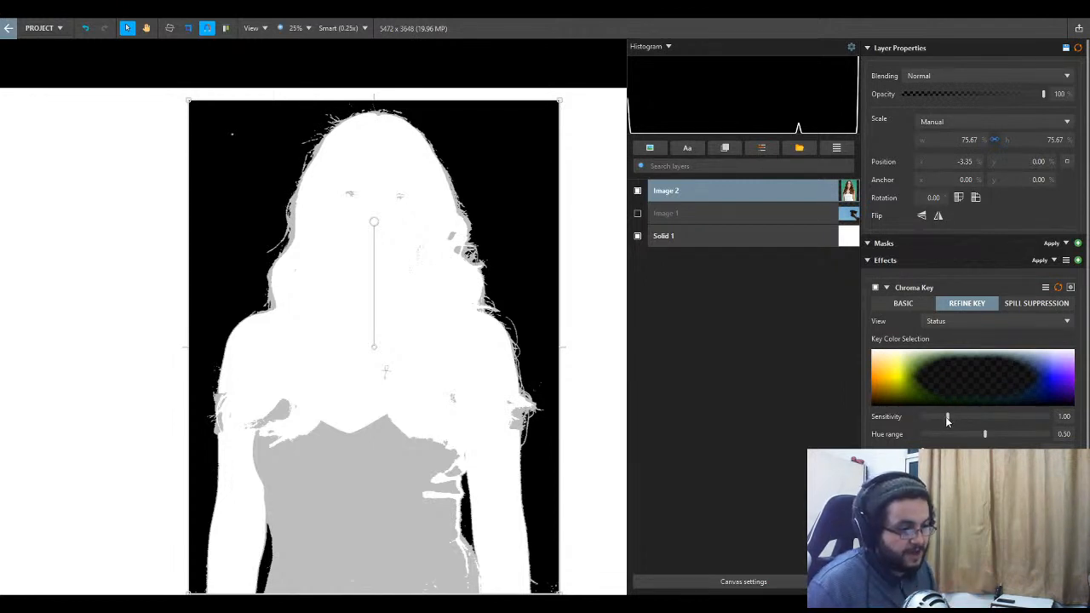
left_click_drag(946, 419, 952, 418)
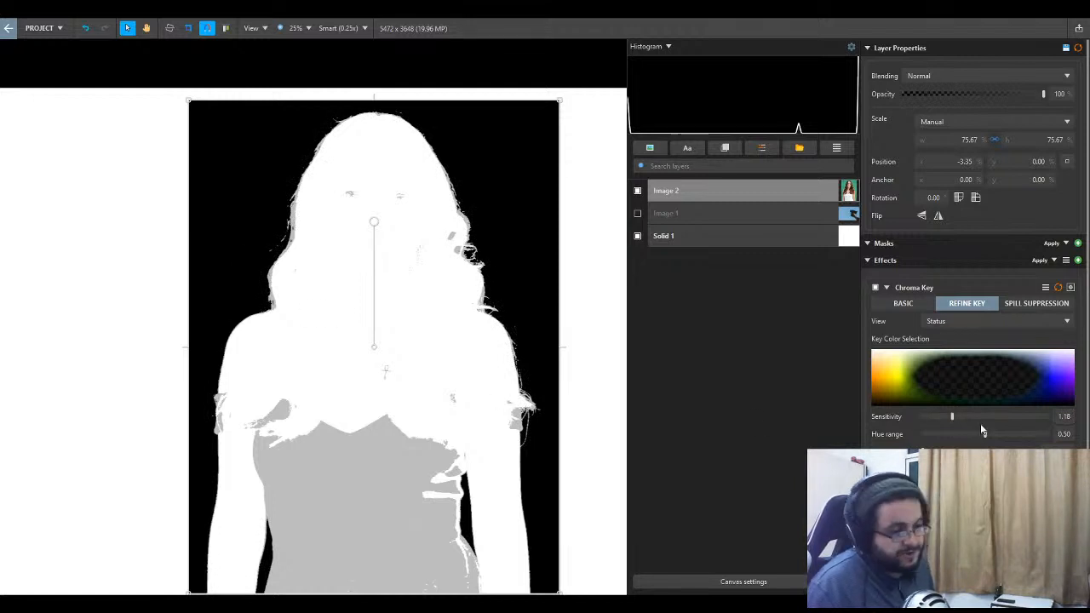
left_click_drag(952, 418, 947, 417)
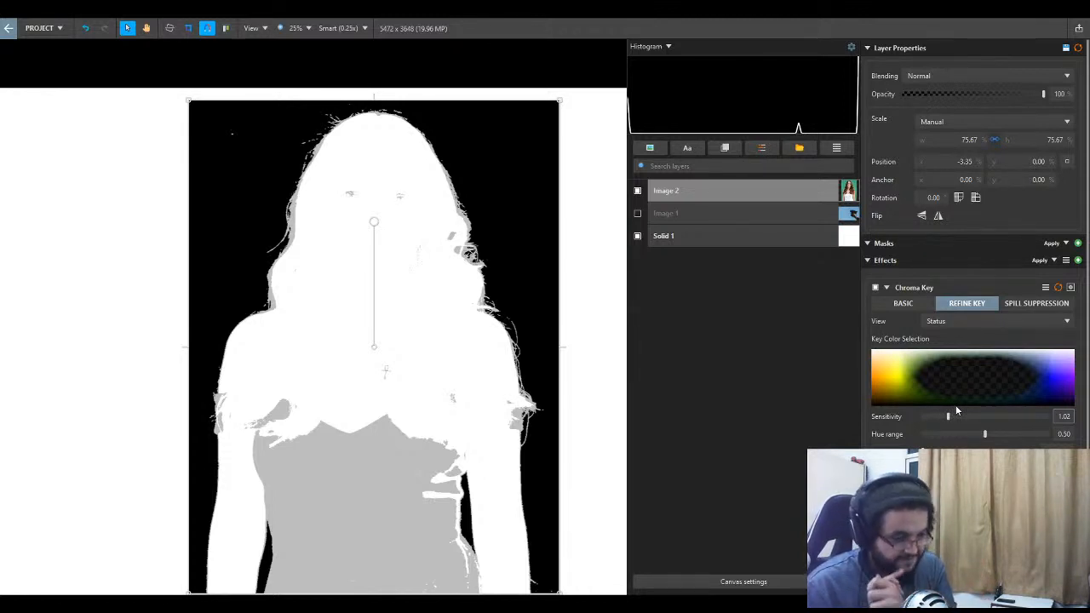
- Delete the Chroma Key effect from the Image 2 layer
left_click(963, 288)
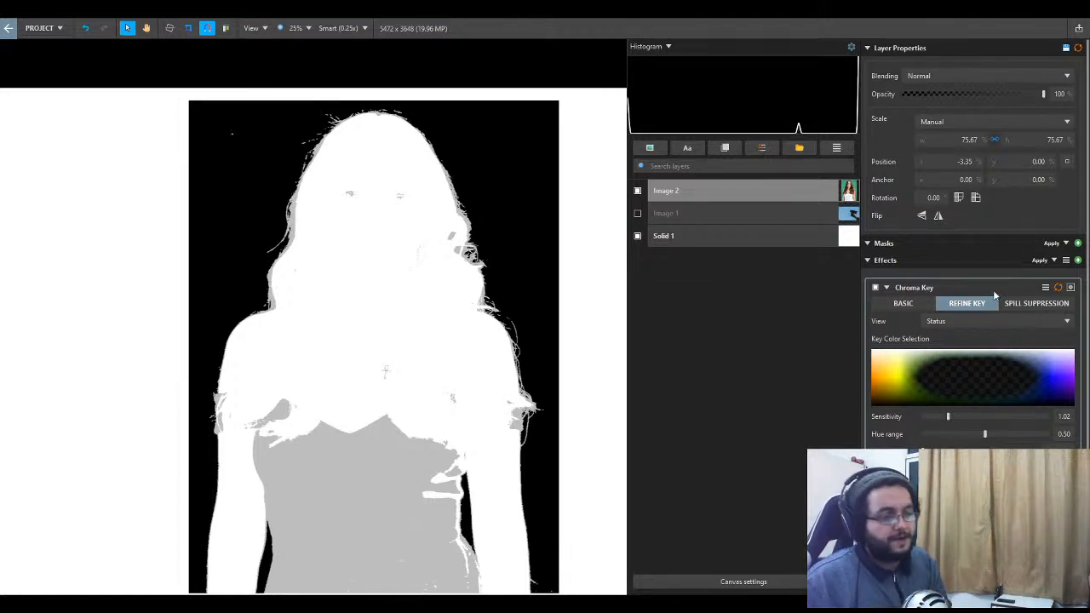
key("Delete")
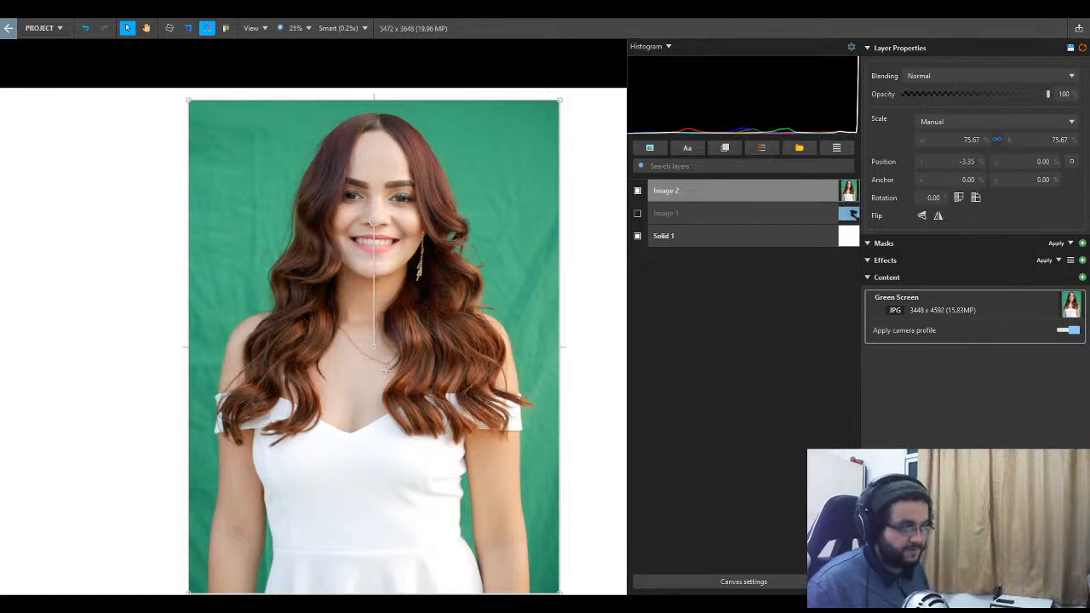
scroll(558, 458, "down", 1)
left_click_drag(554, 458, 504, 441)
scroll(504, 441, "up", 1)
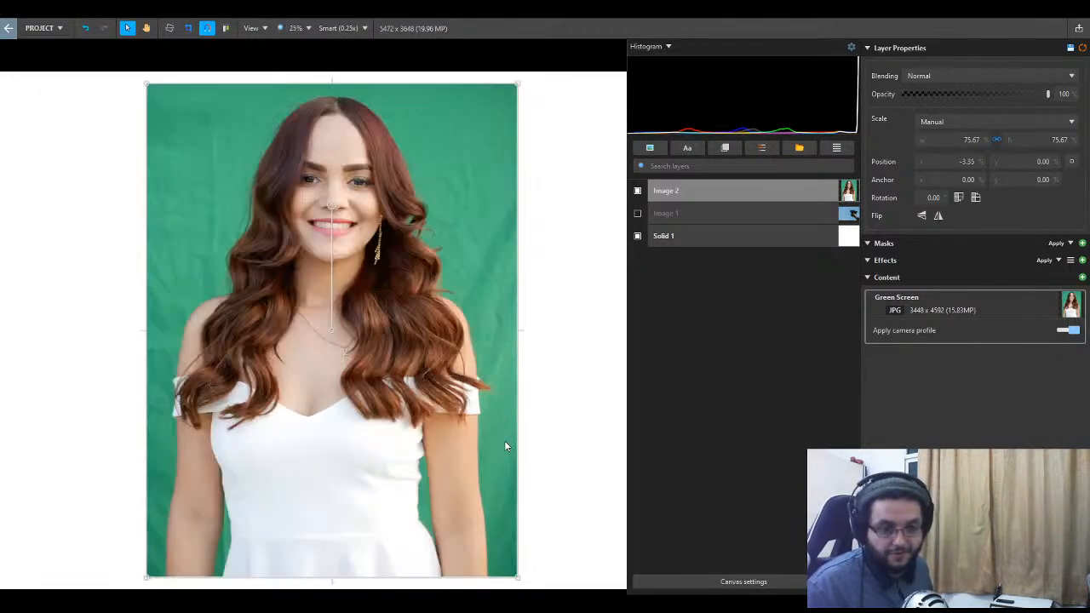
scroll(504, 441, "down", 1)
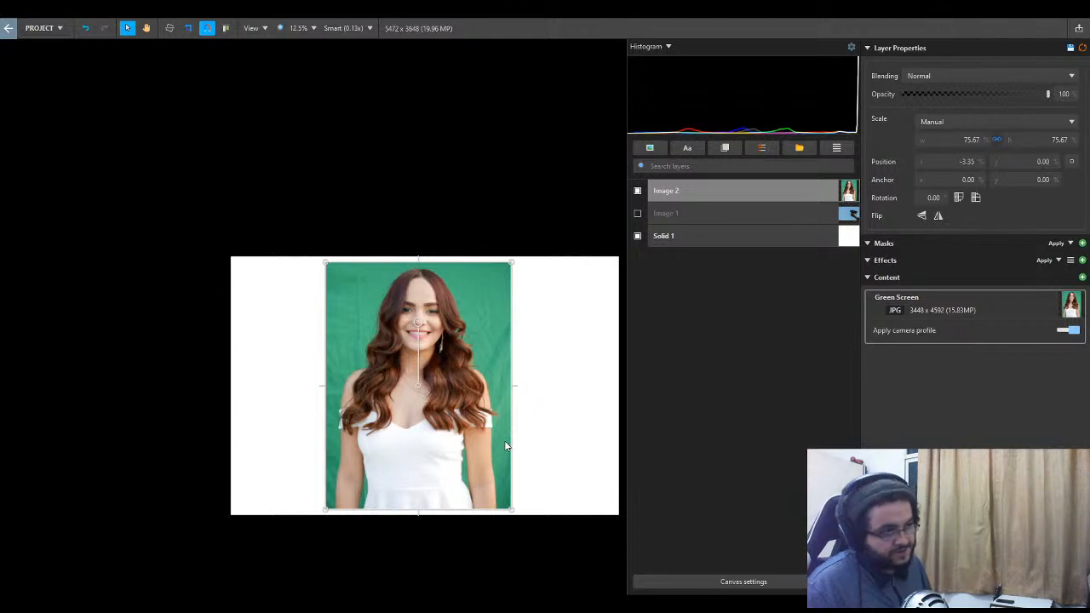
- Hide the Image 2 layer holding the Green Screen photo
left_click(638, 191)
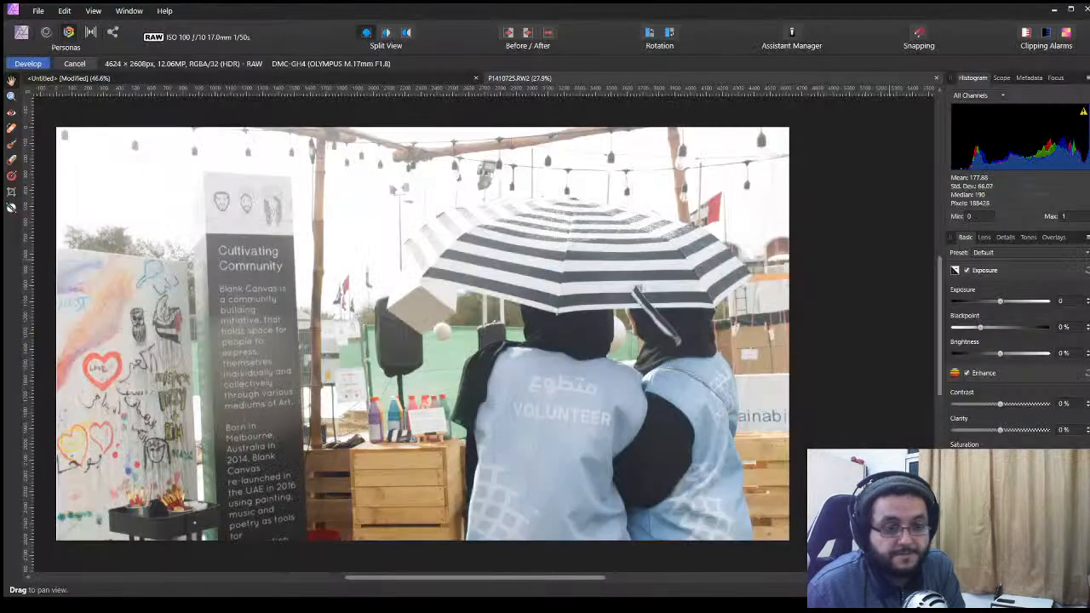
- Inspect the RAW umbrella photo P1410725.RW2 and its develop adjustments in Affinity Photo
scroll(381, 262, "up", 1)
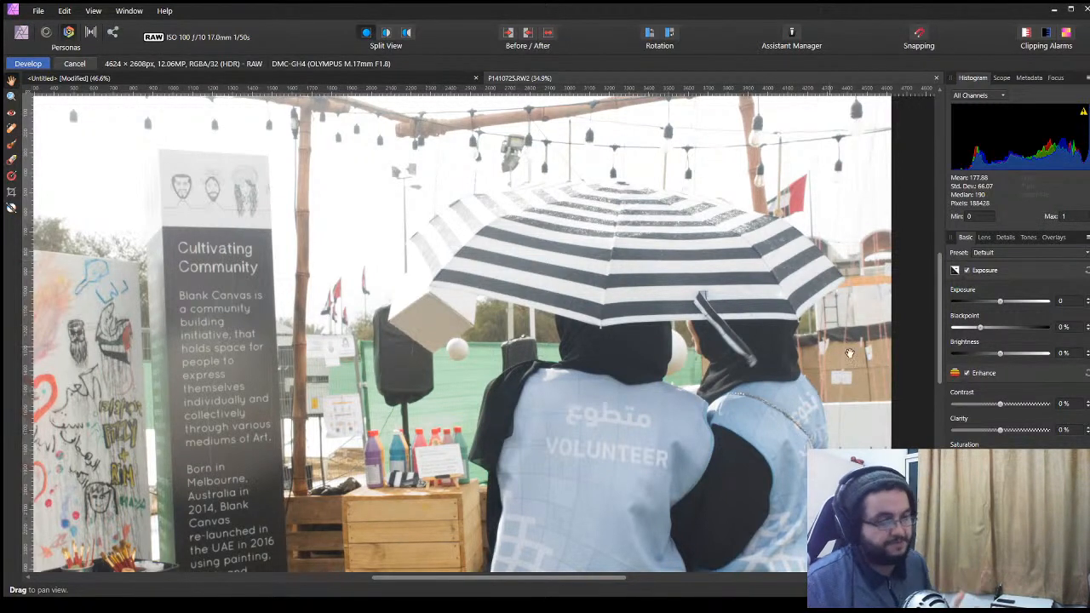
scroll(1017, 357, "down", 2)
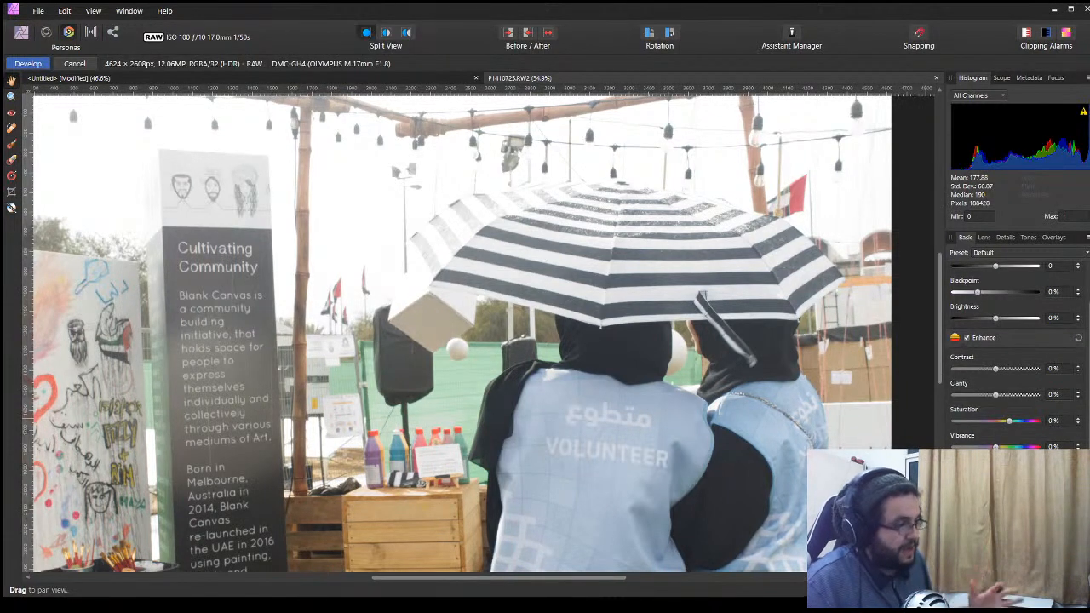
mouse_move(995, 599)
left_mouse_down()
mouse_move(950, 600)
mouse_move(1039, 600)
mouse_move(1013, 600)
left_mouse_up()
double_click(951, 601)
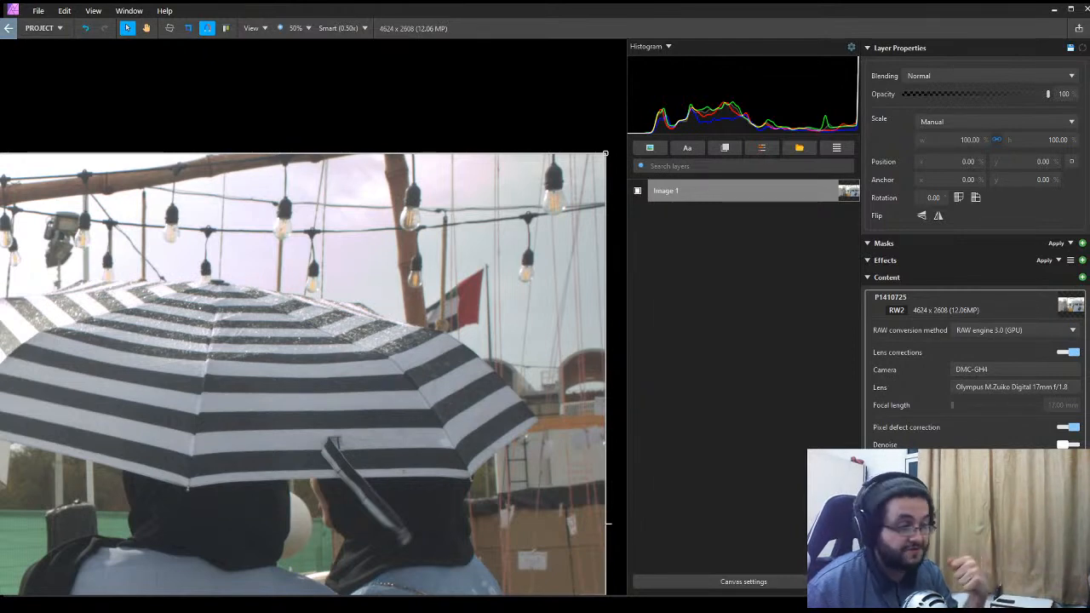
- Examine the same umbrella photo P1410725 at a reduced scale in Imerge Pro for comparison
scroll(484, 298, "down", 1)
scroll(477, 297, "down", 1)
scroll(476, 298, "up", 1)
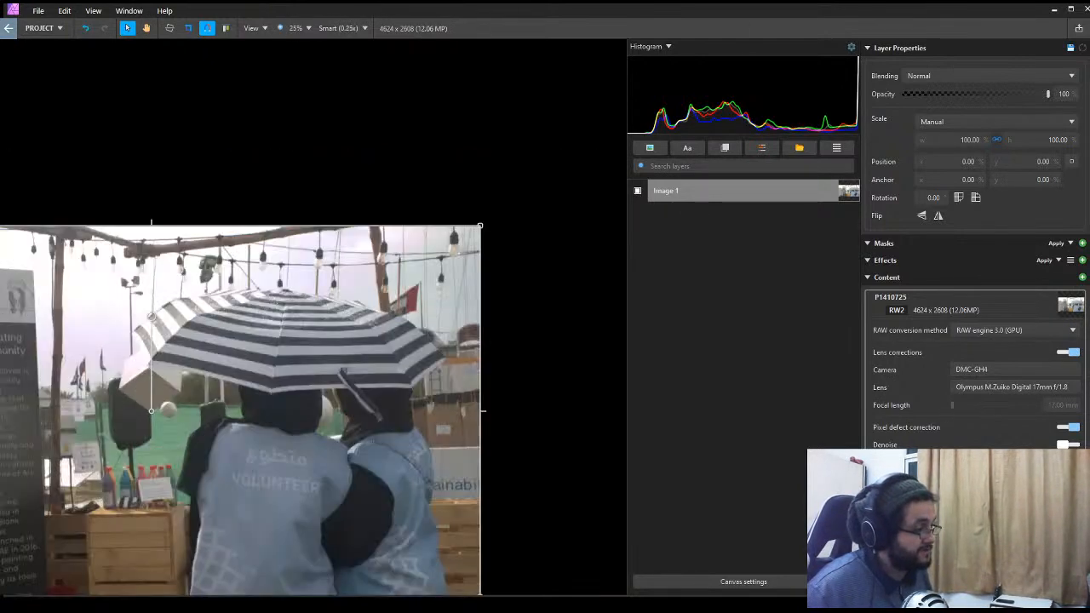
left_click_drag(295, 304, 464, 244)
key("v")
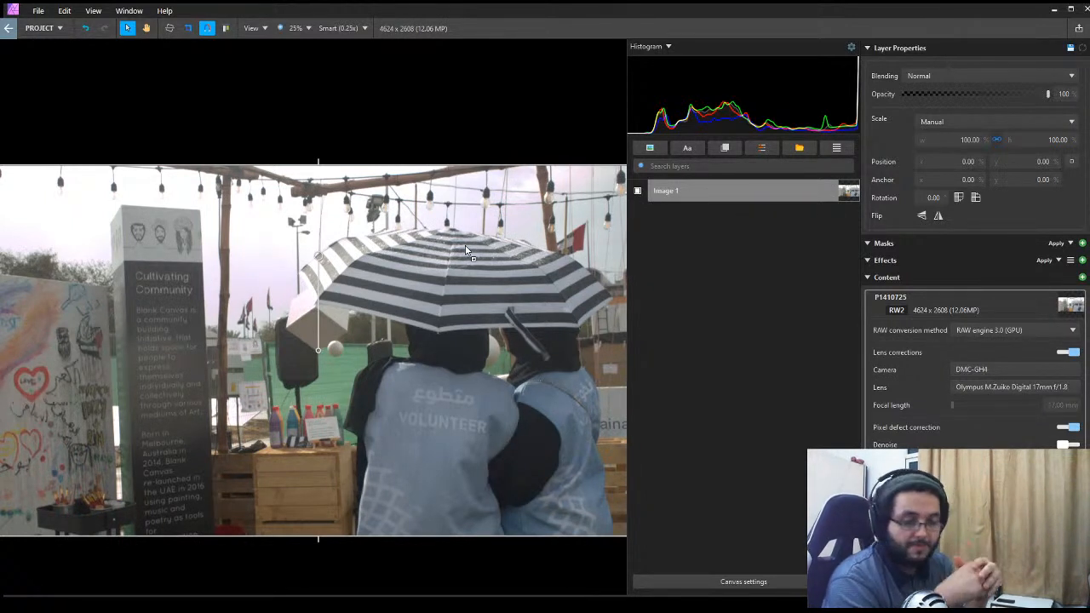
key("ctrl+z")
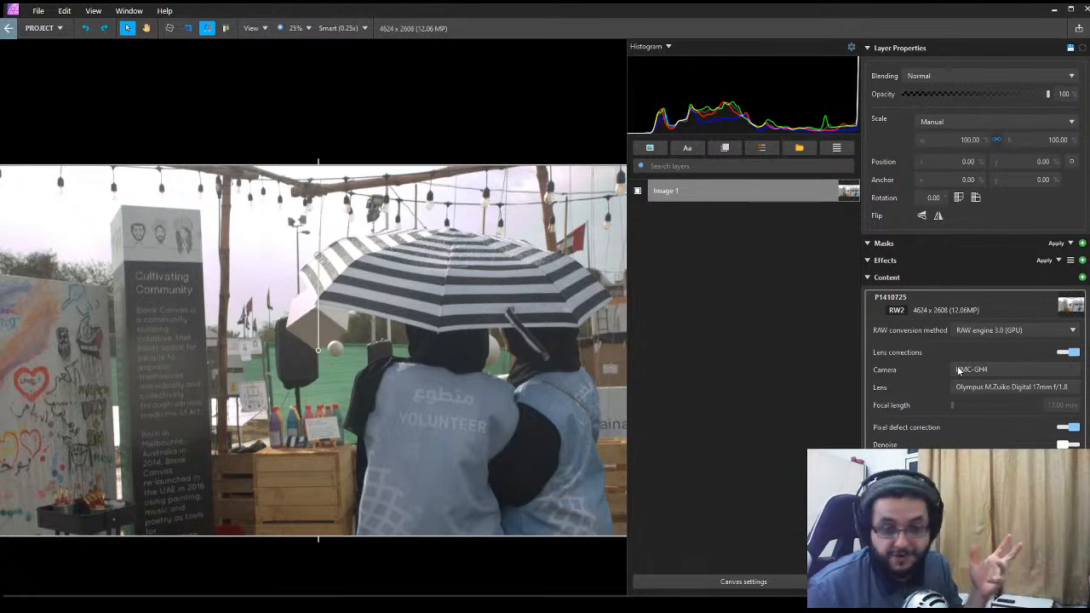
left_click(667, 345)
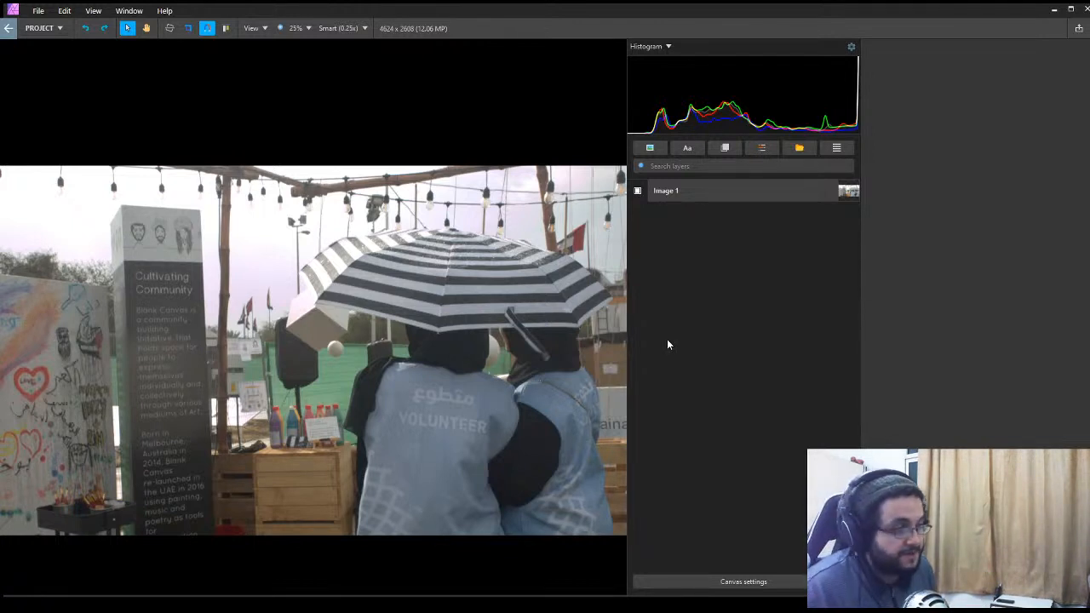
left_click(573, 302)
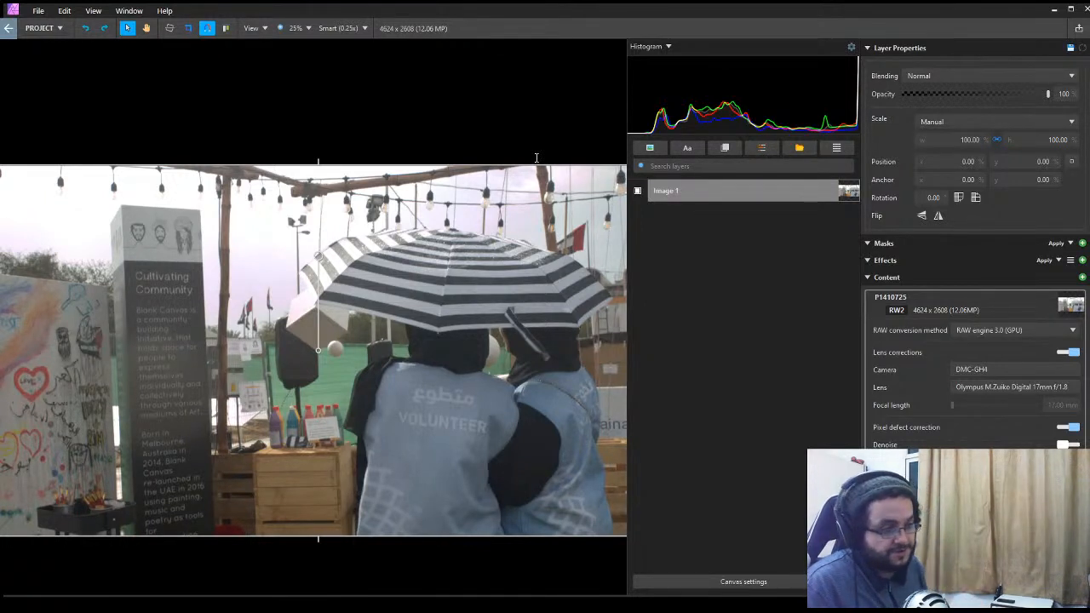
left_click(680, 278)
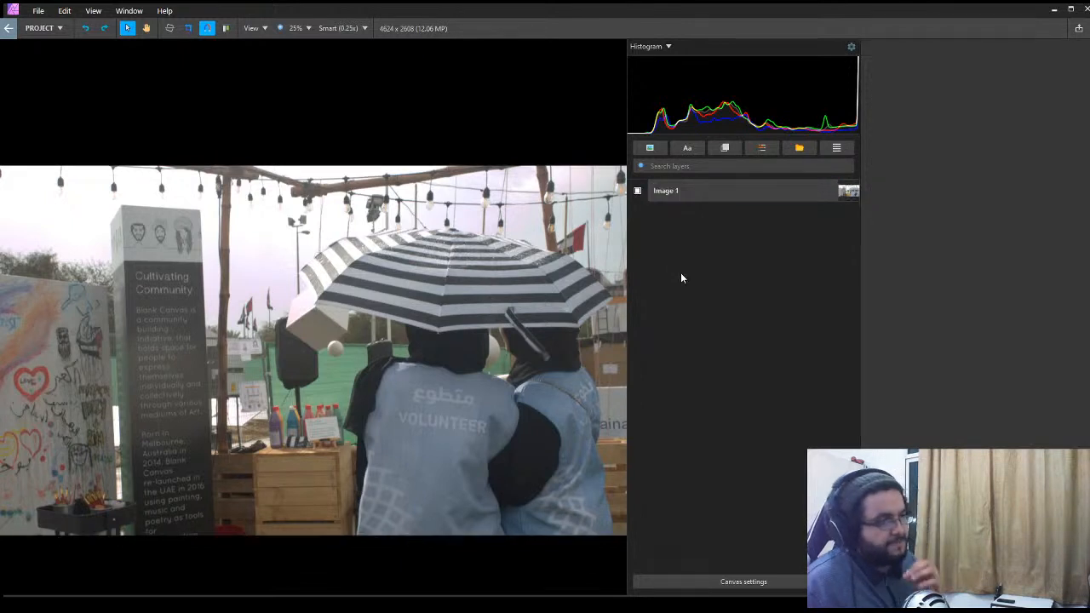